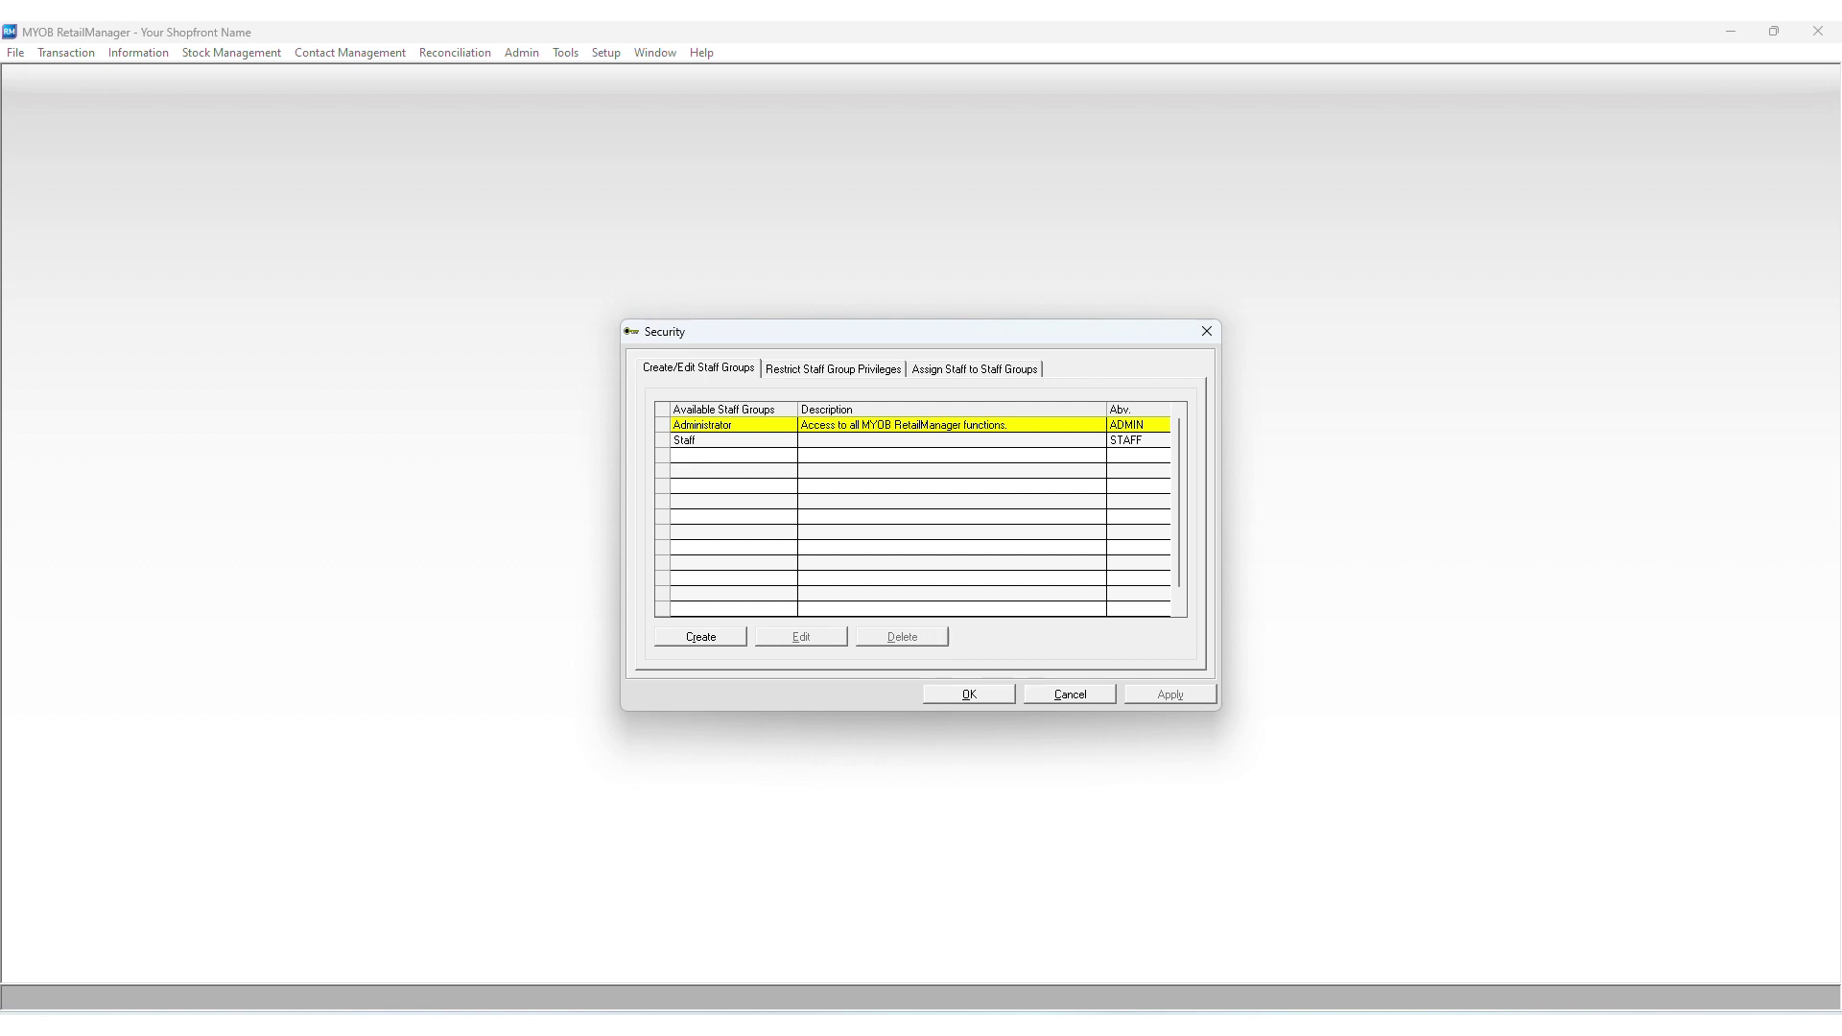
Switch the Security dialog to the Restrict Staff Group Privileges tab.
key("ctrl+Tab")
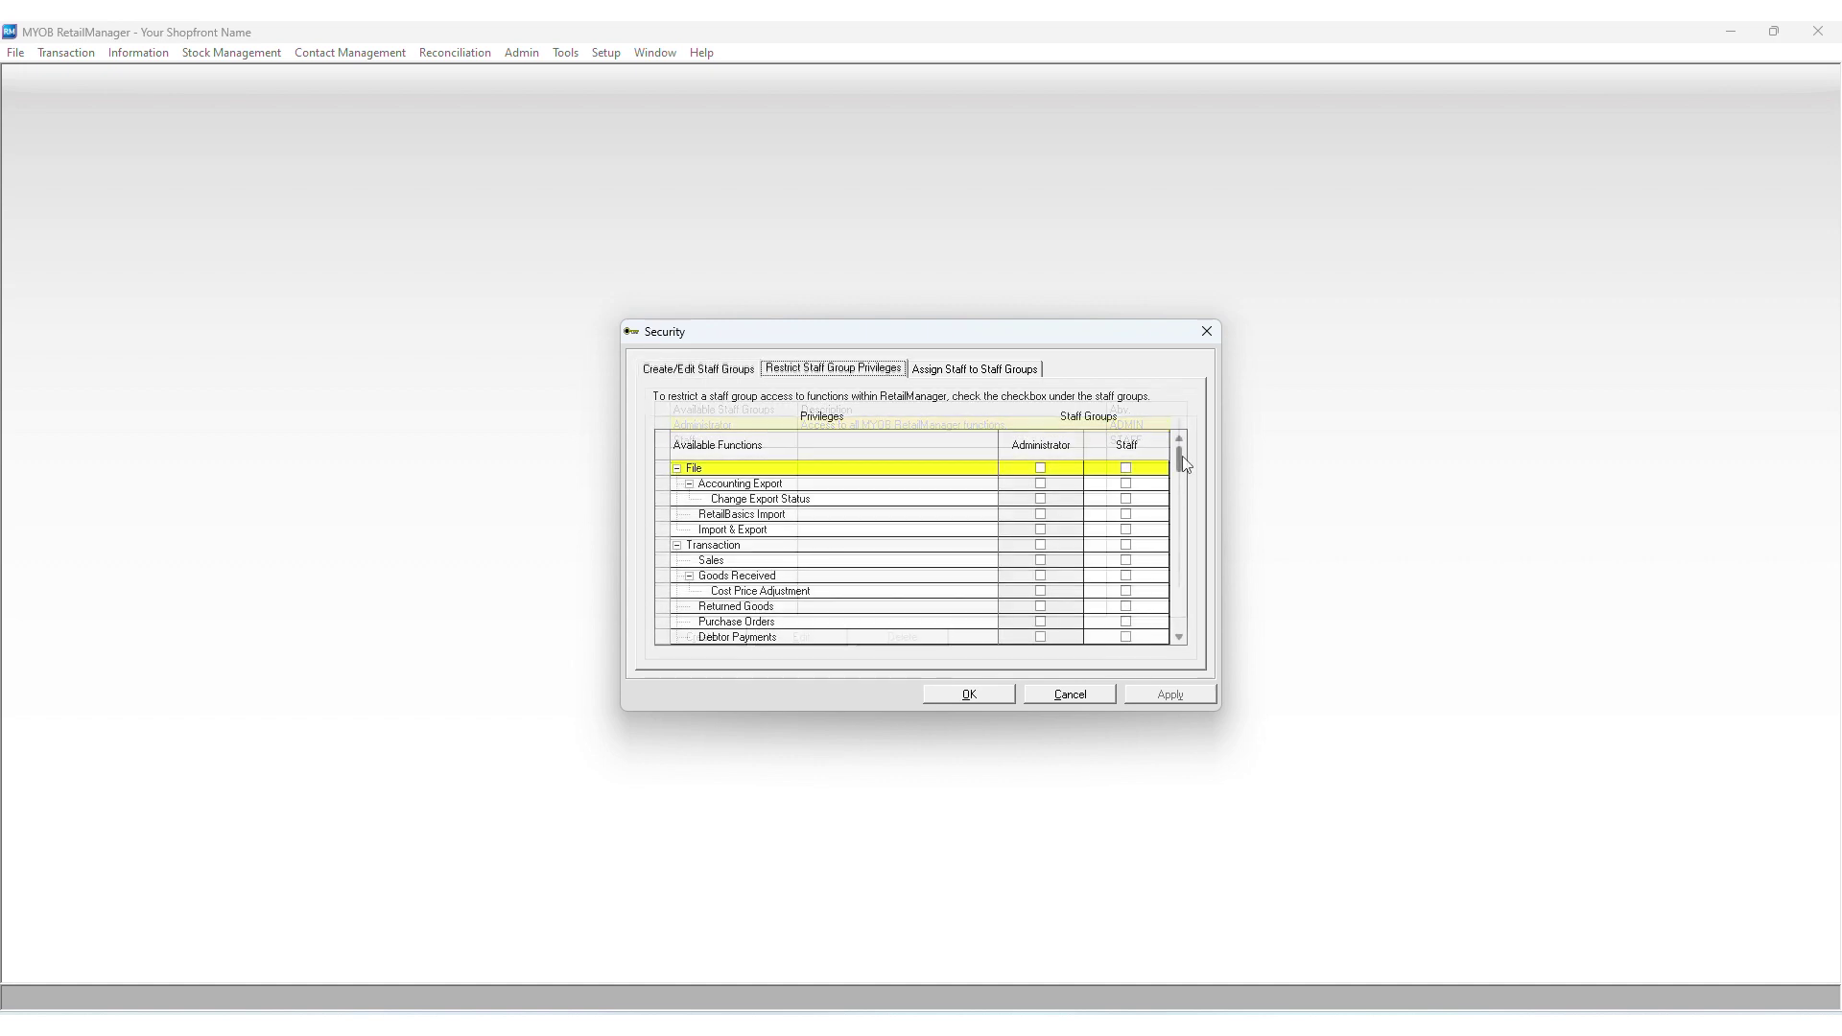
Scroll the privileges list, then close the Security dialog and the current shopfront.
left_click_drag(1182, 459, 1209, 612)
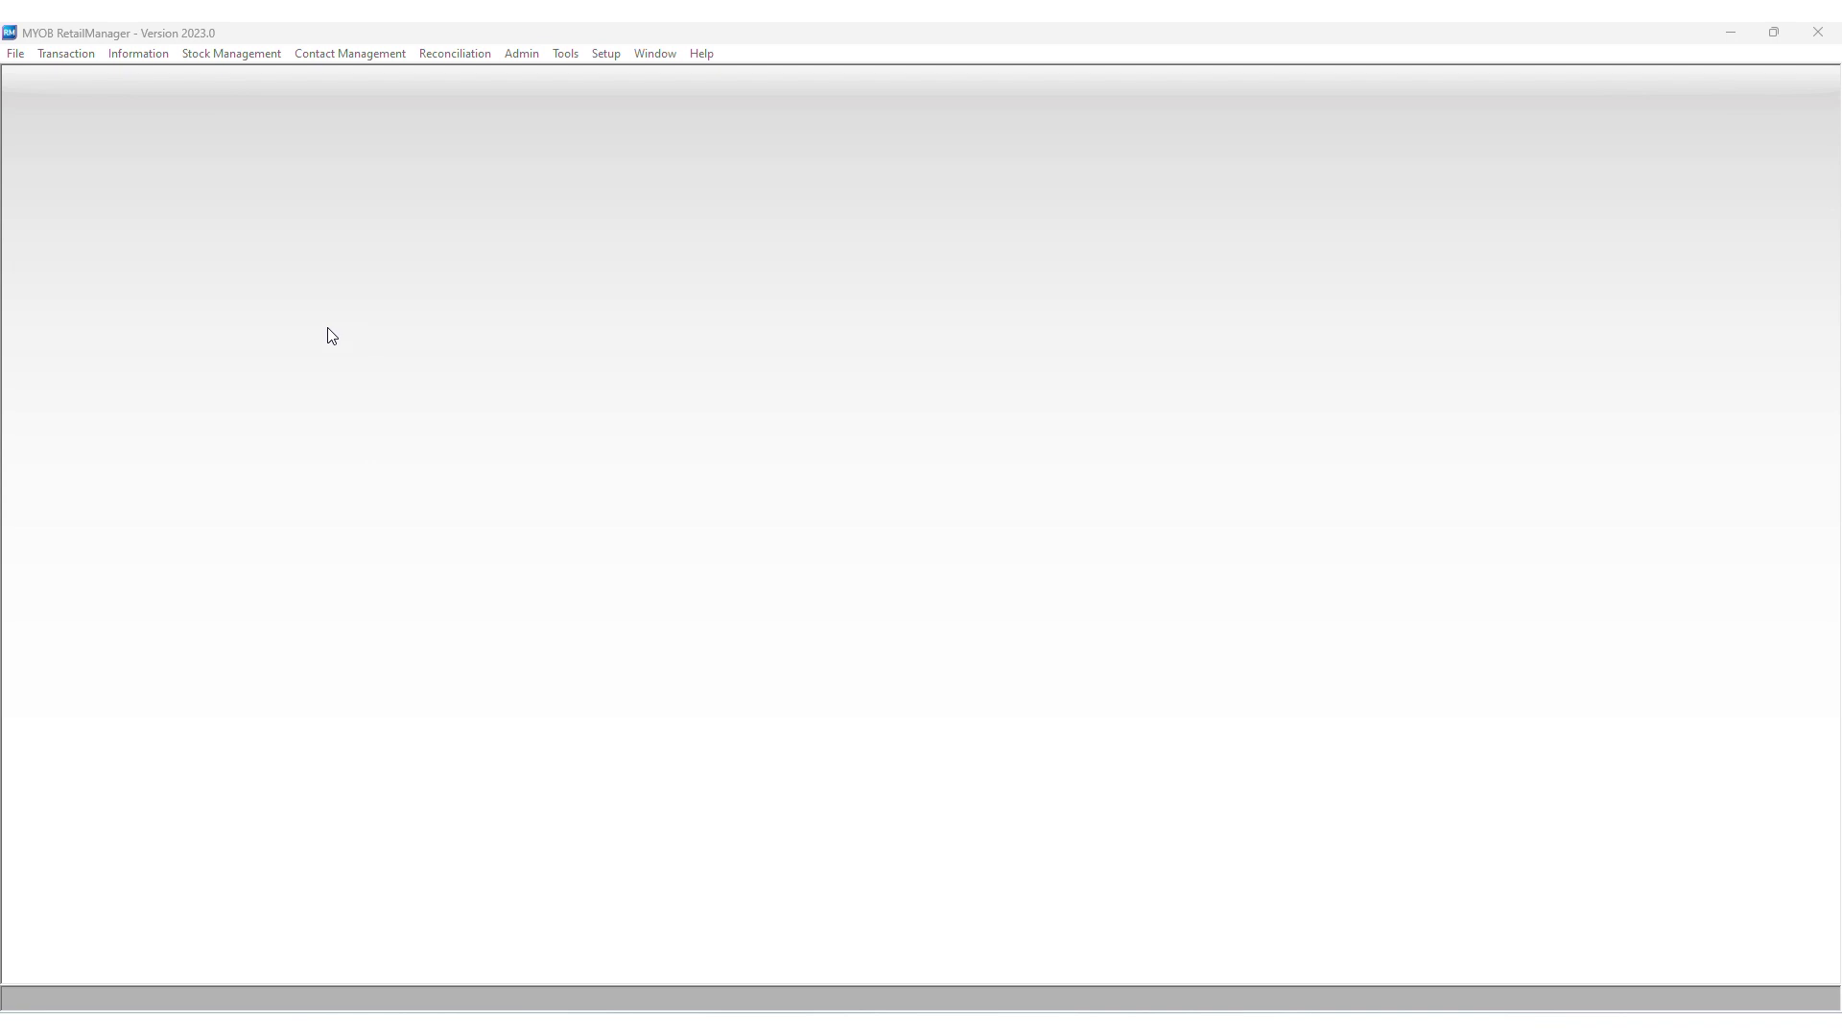
left_click(23, 58)
Reopen the Your Shopfront Name shopfront, declining the backup reminder.
left_click(38, 74)
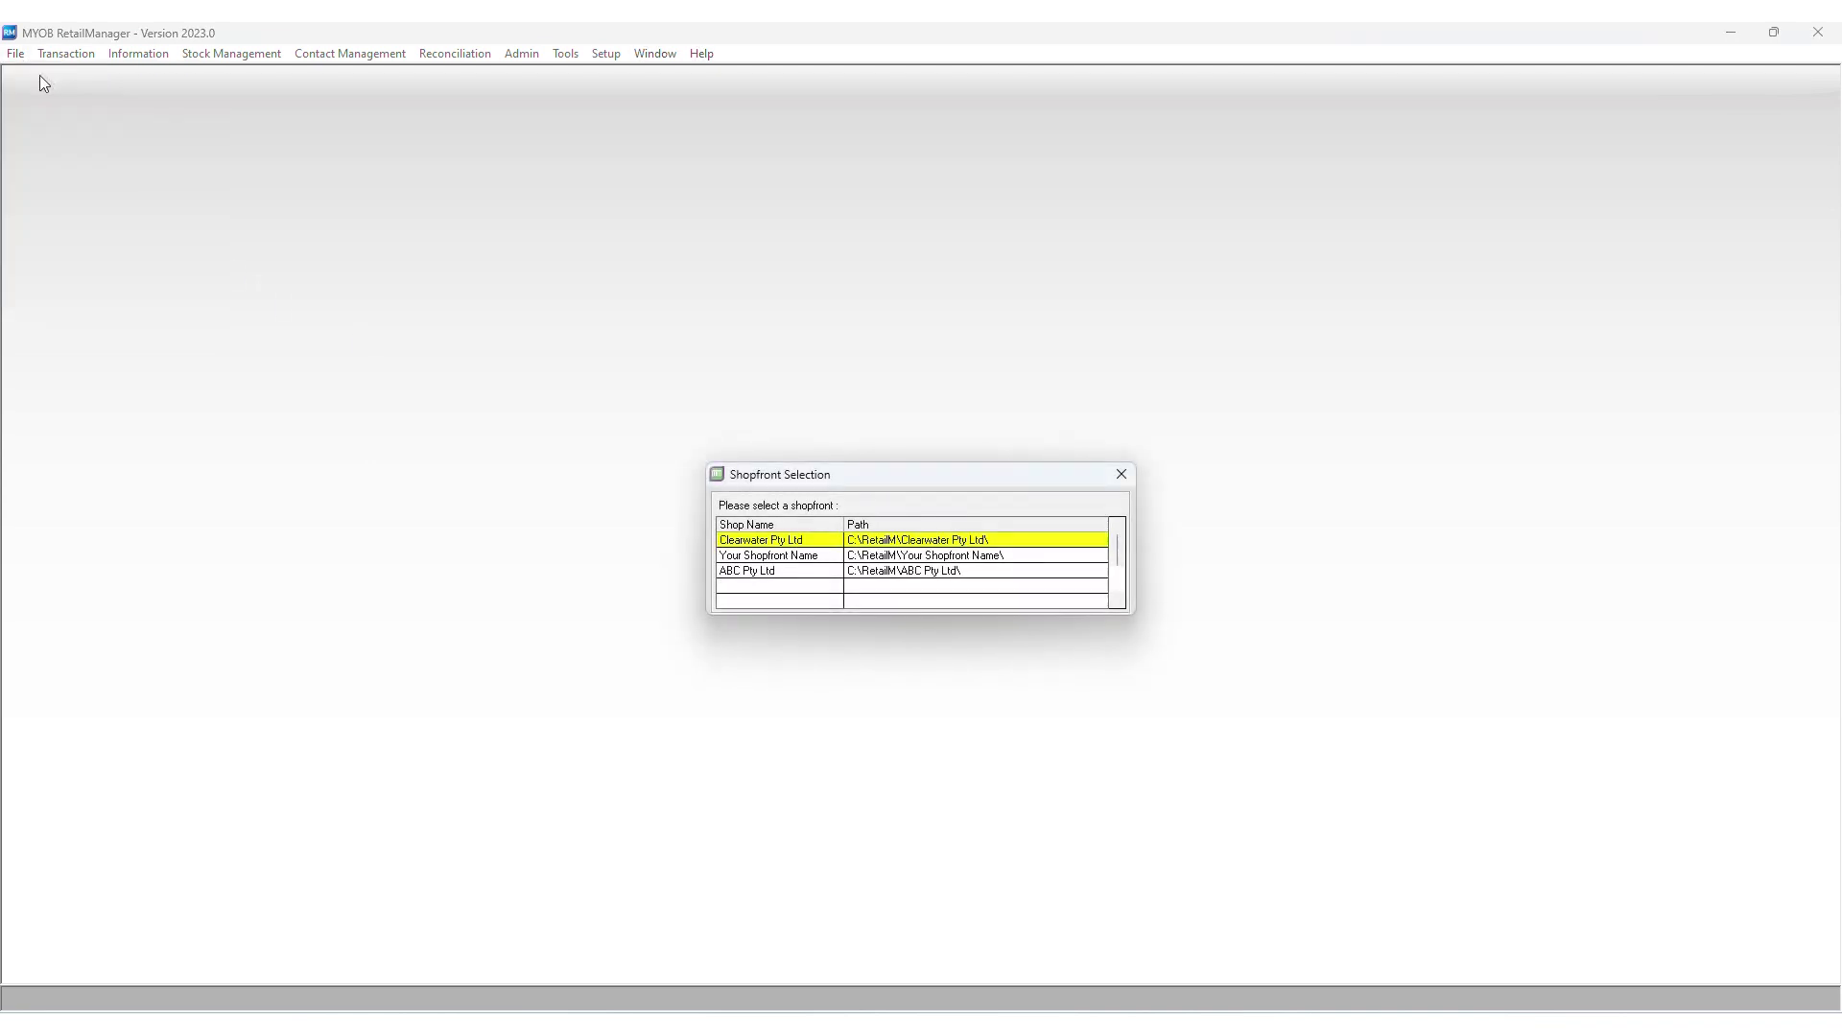
double_click(912, 558)
left_click(966, 646)
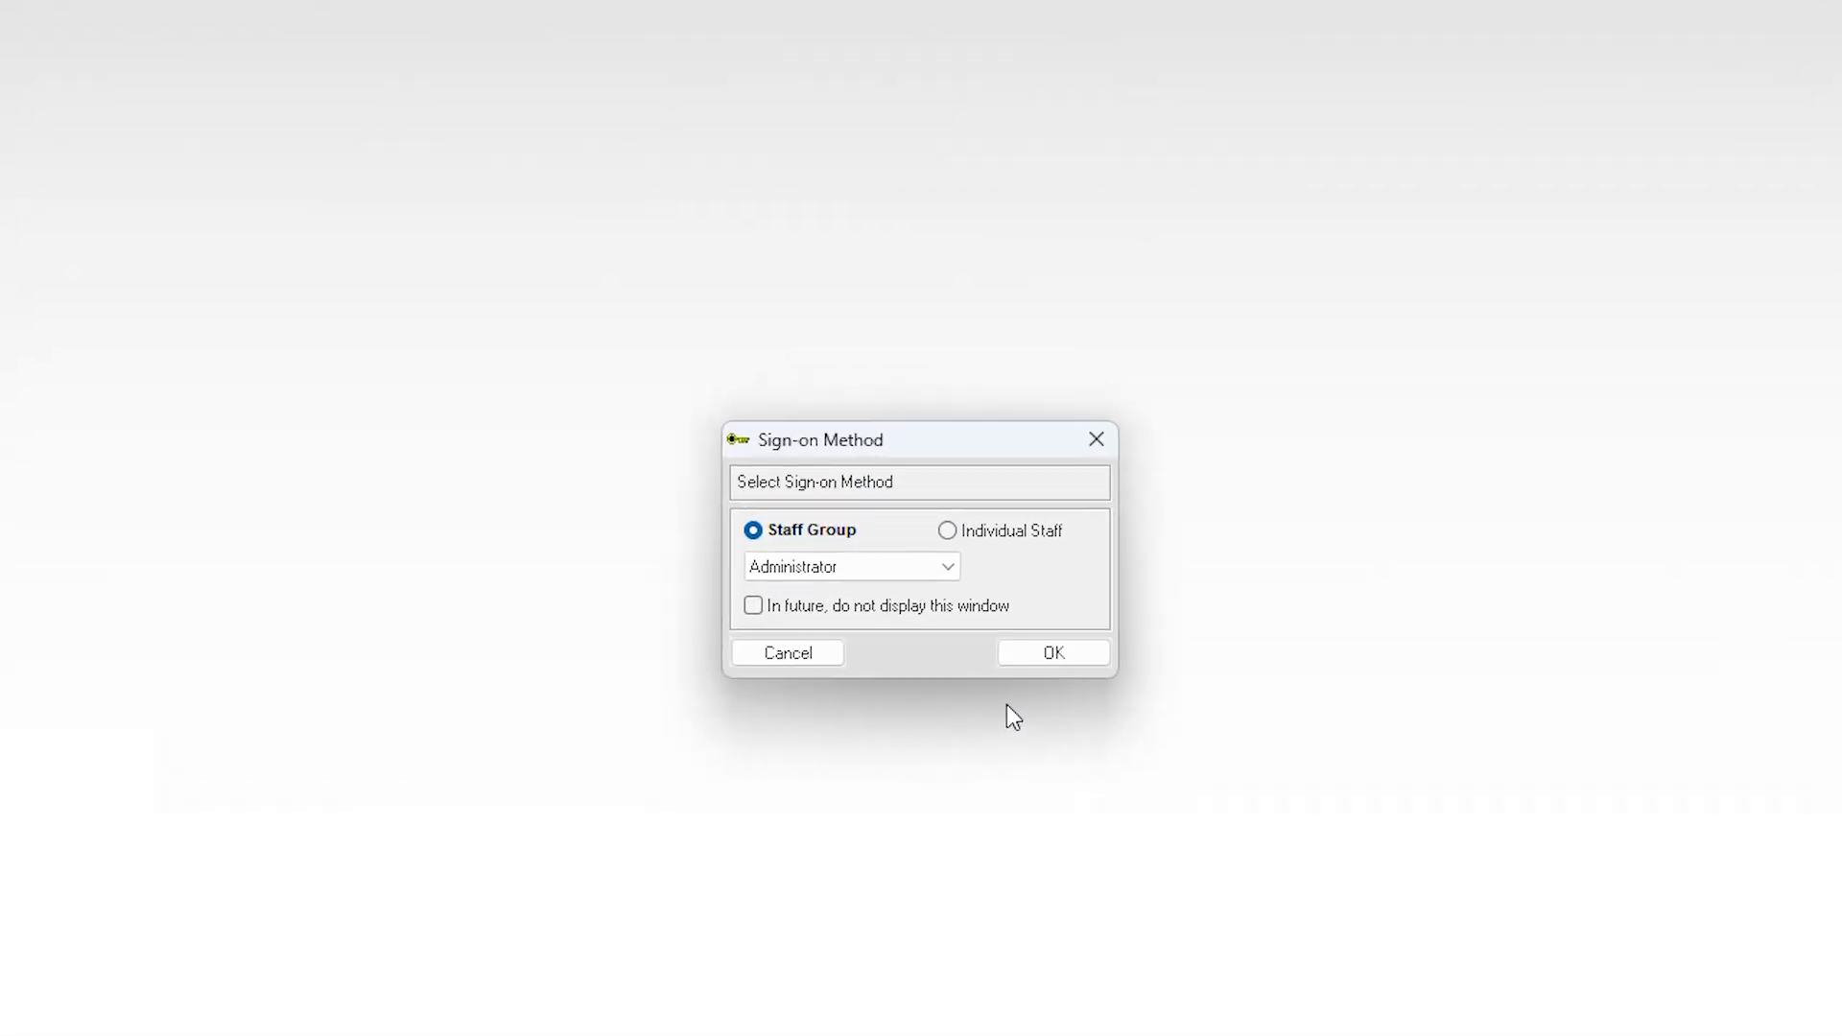
Sign on as the Administrator group with a staff number and password.
left_click(1028, 660)
type("1")
key("Tab")
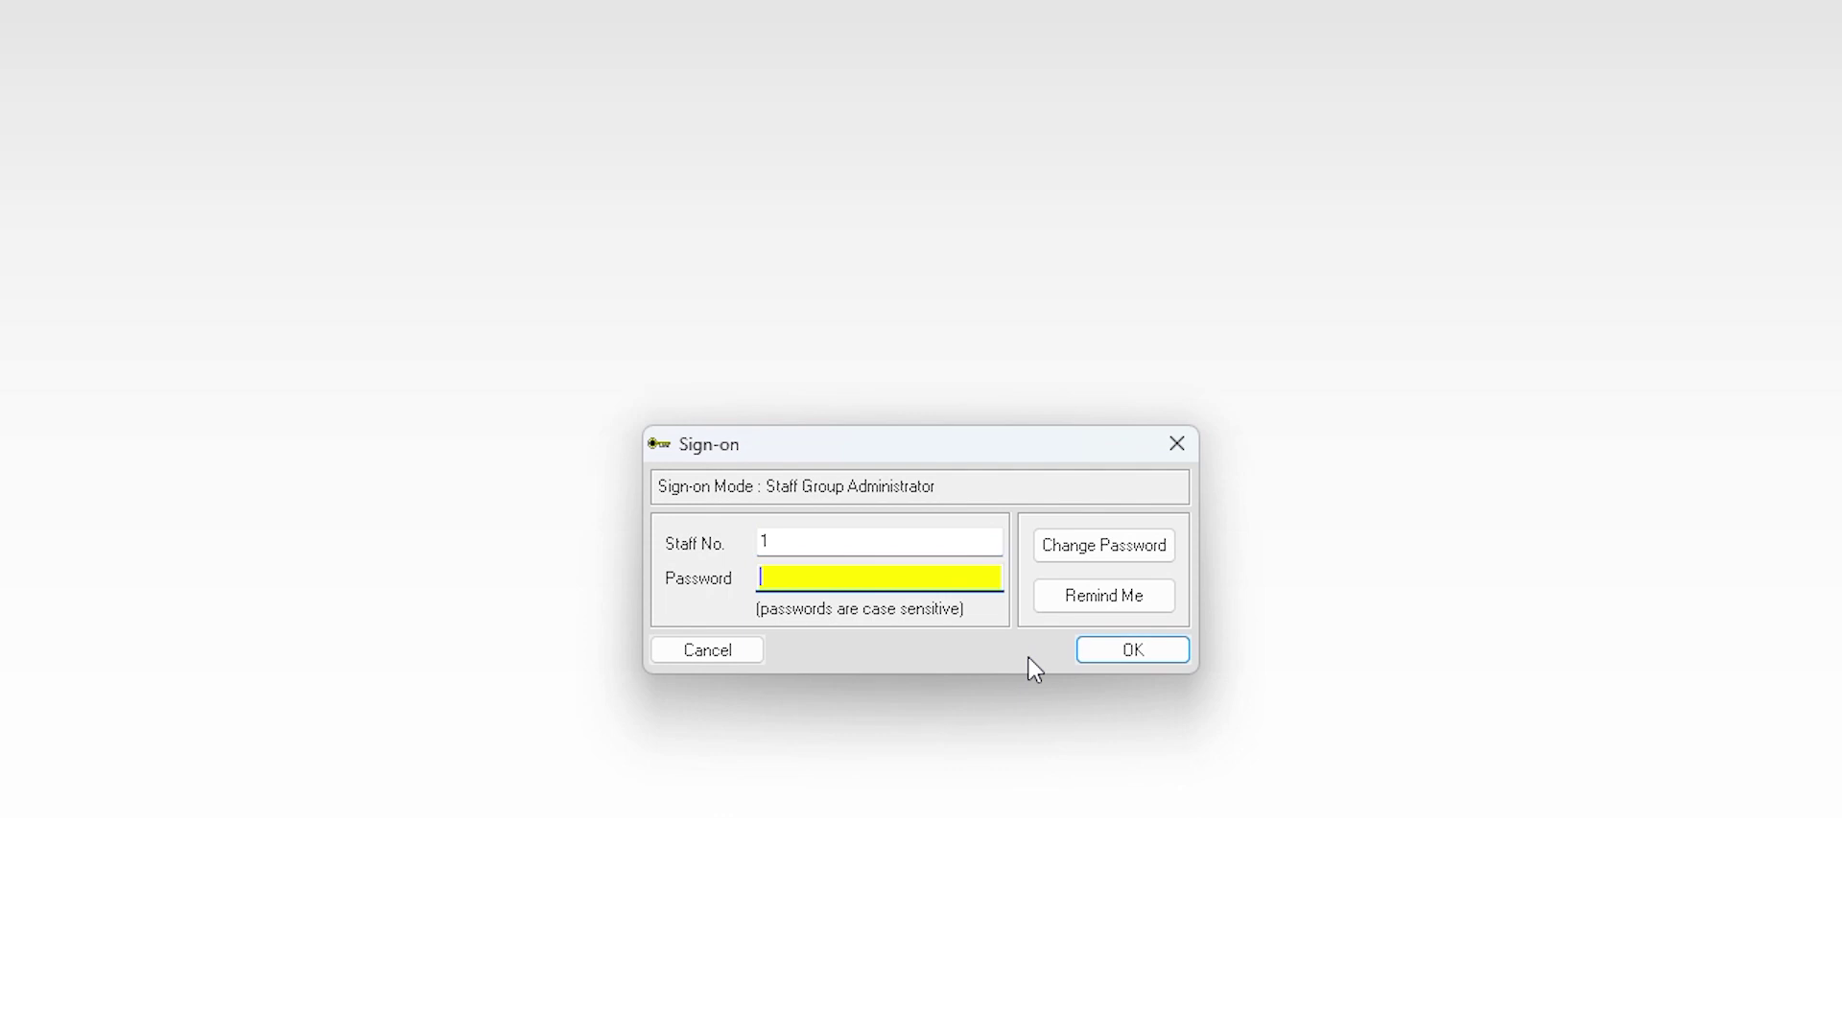
type("****")
key("Return")
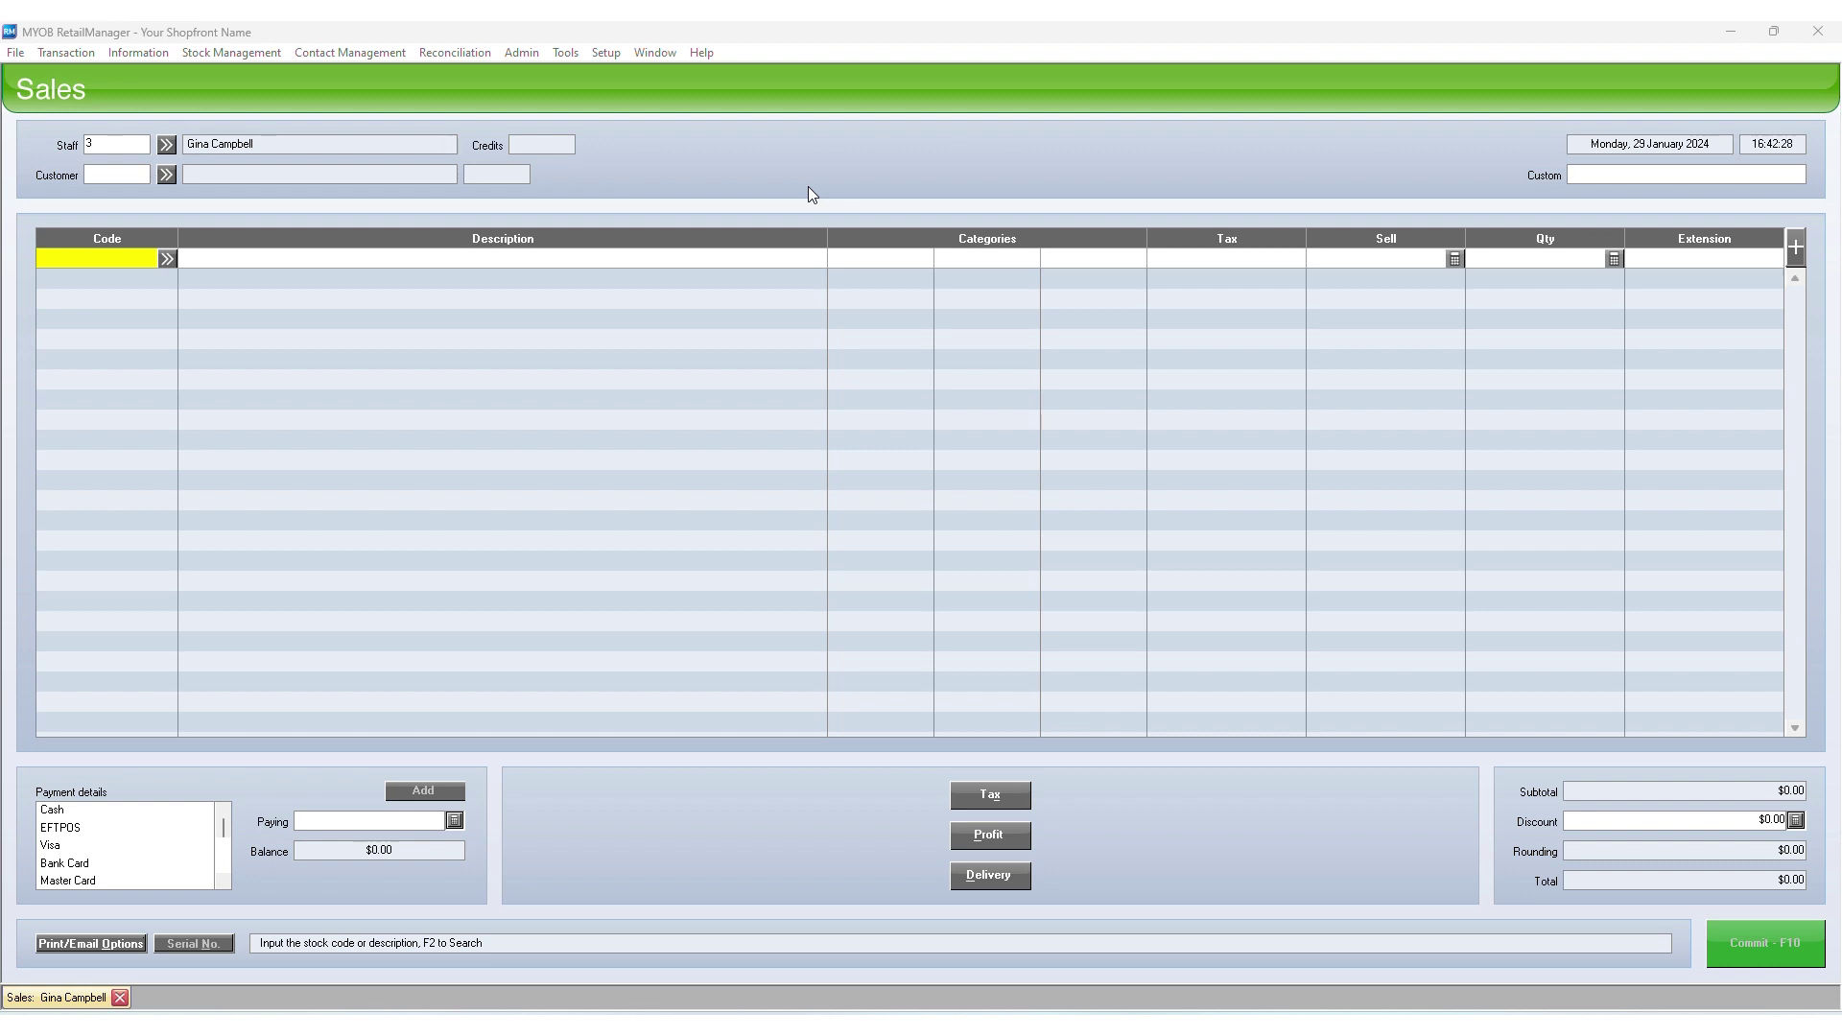
Open Stock information, passing the Security Override with staff number and password.
left_click(139, 56)
left_click(151, 74)
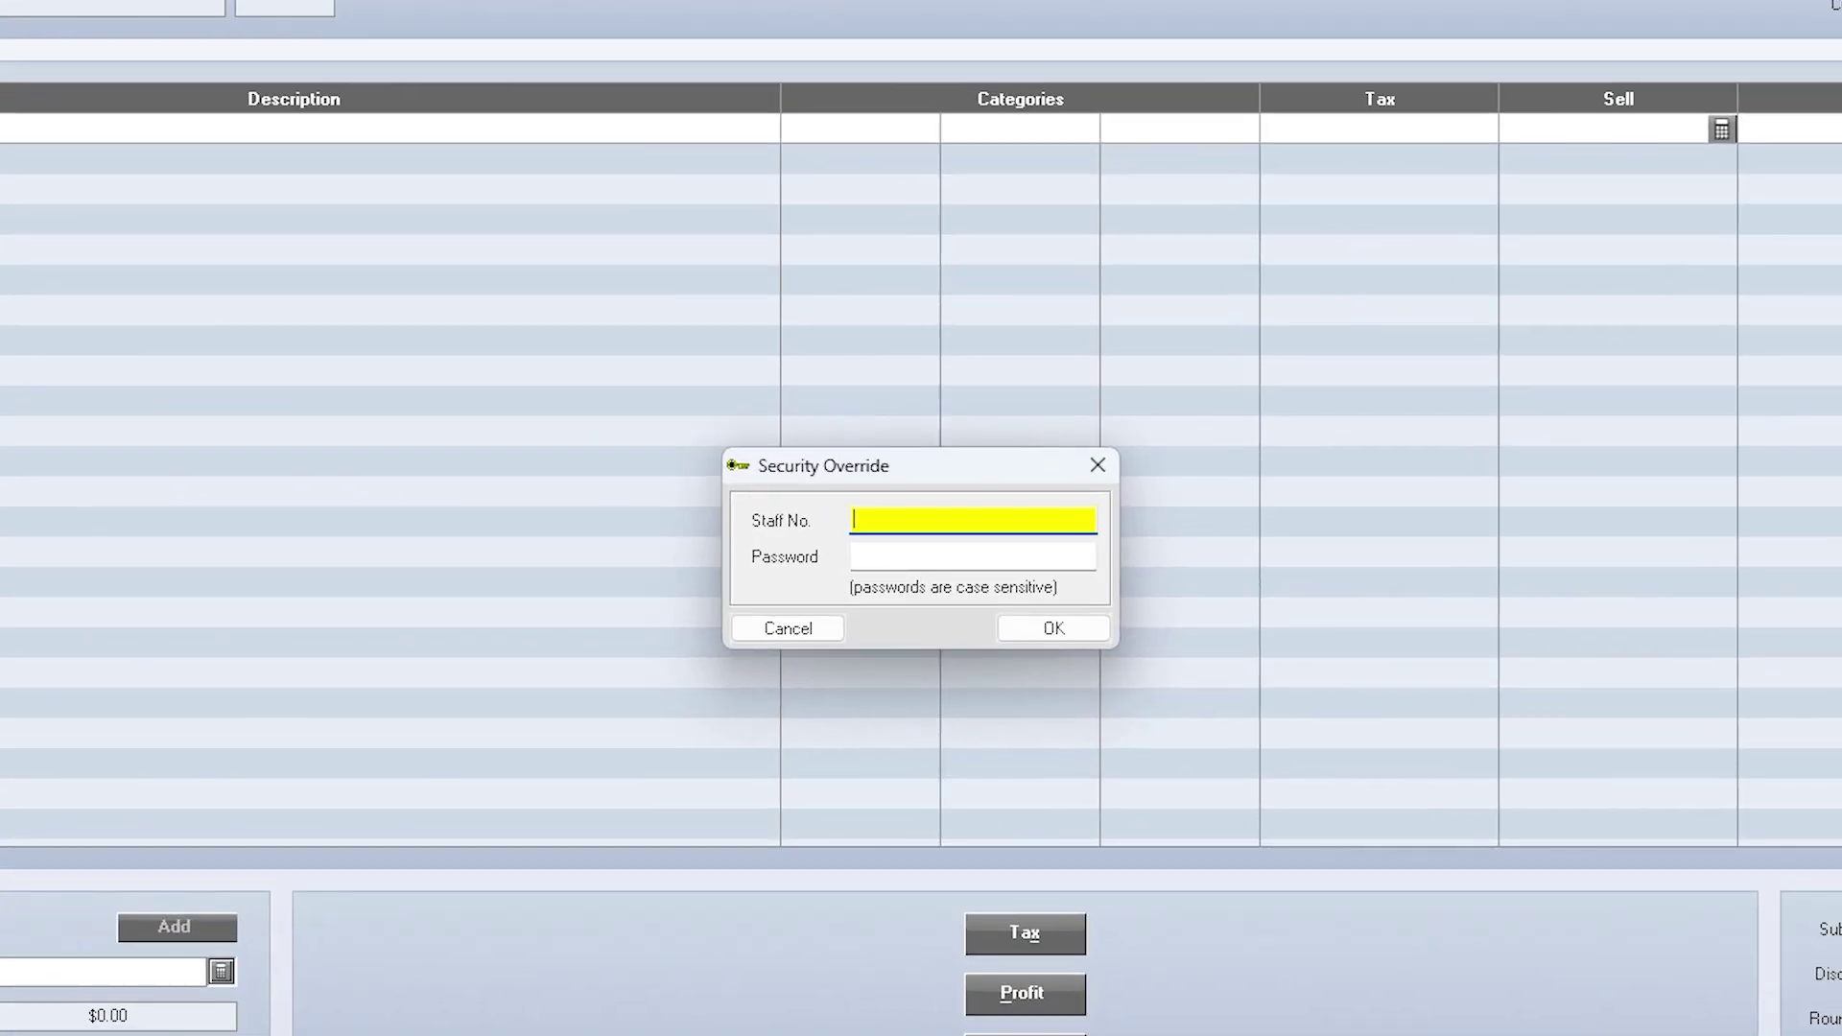
type("1")
key("Tab")
type("****")
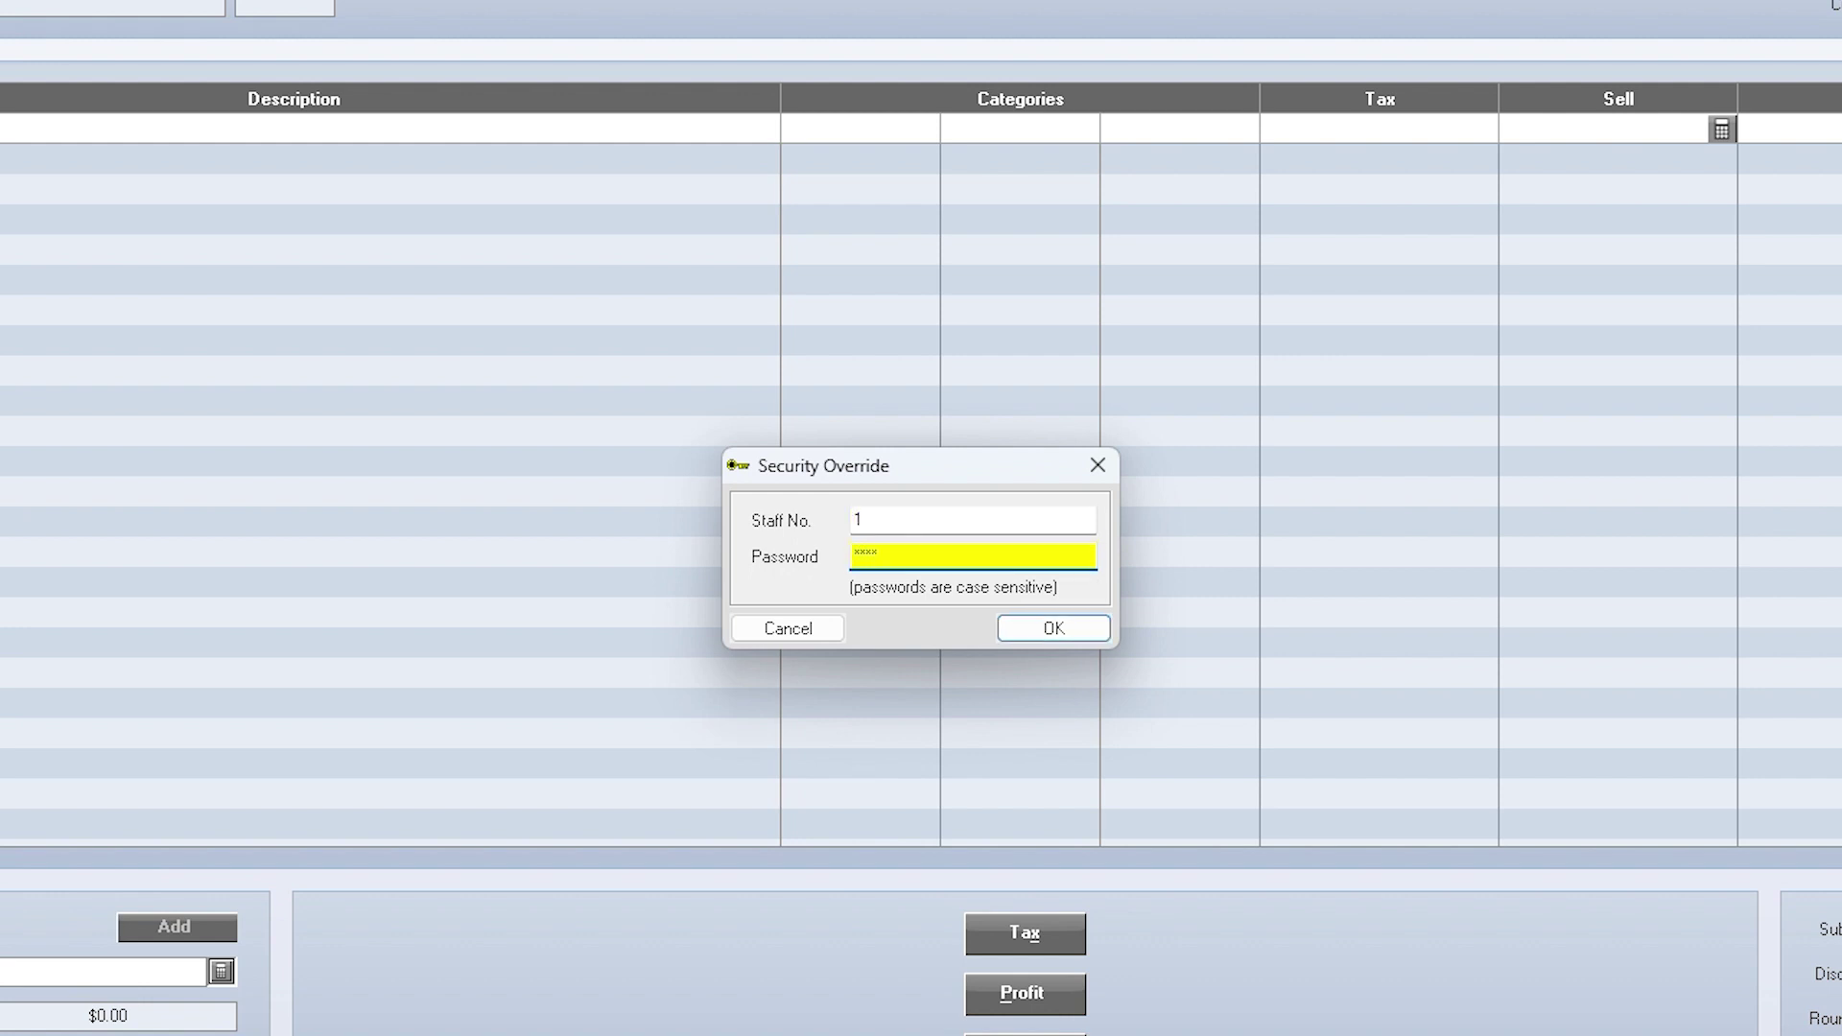
key("Return")
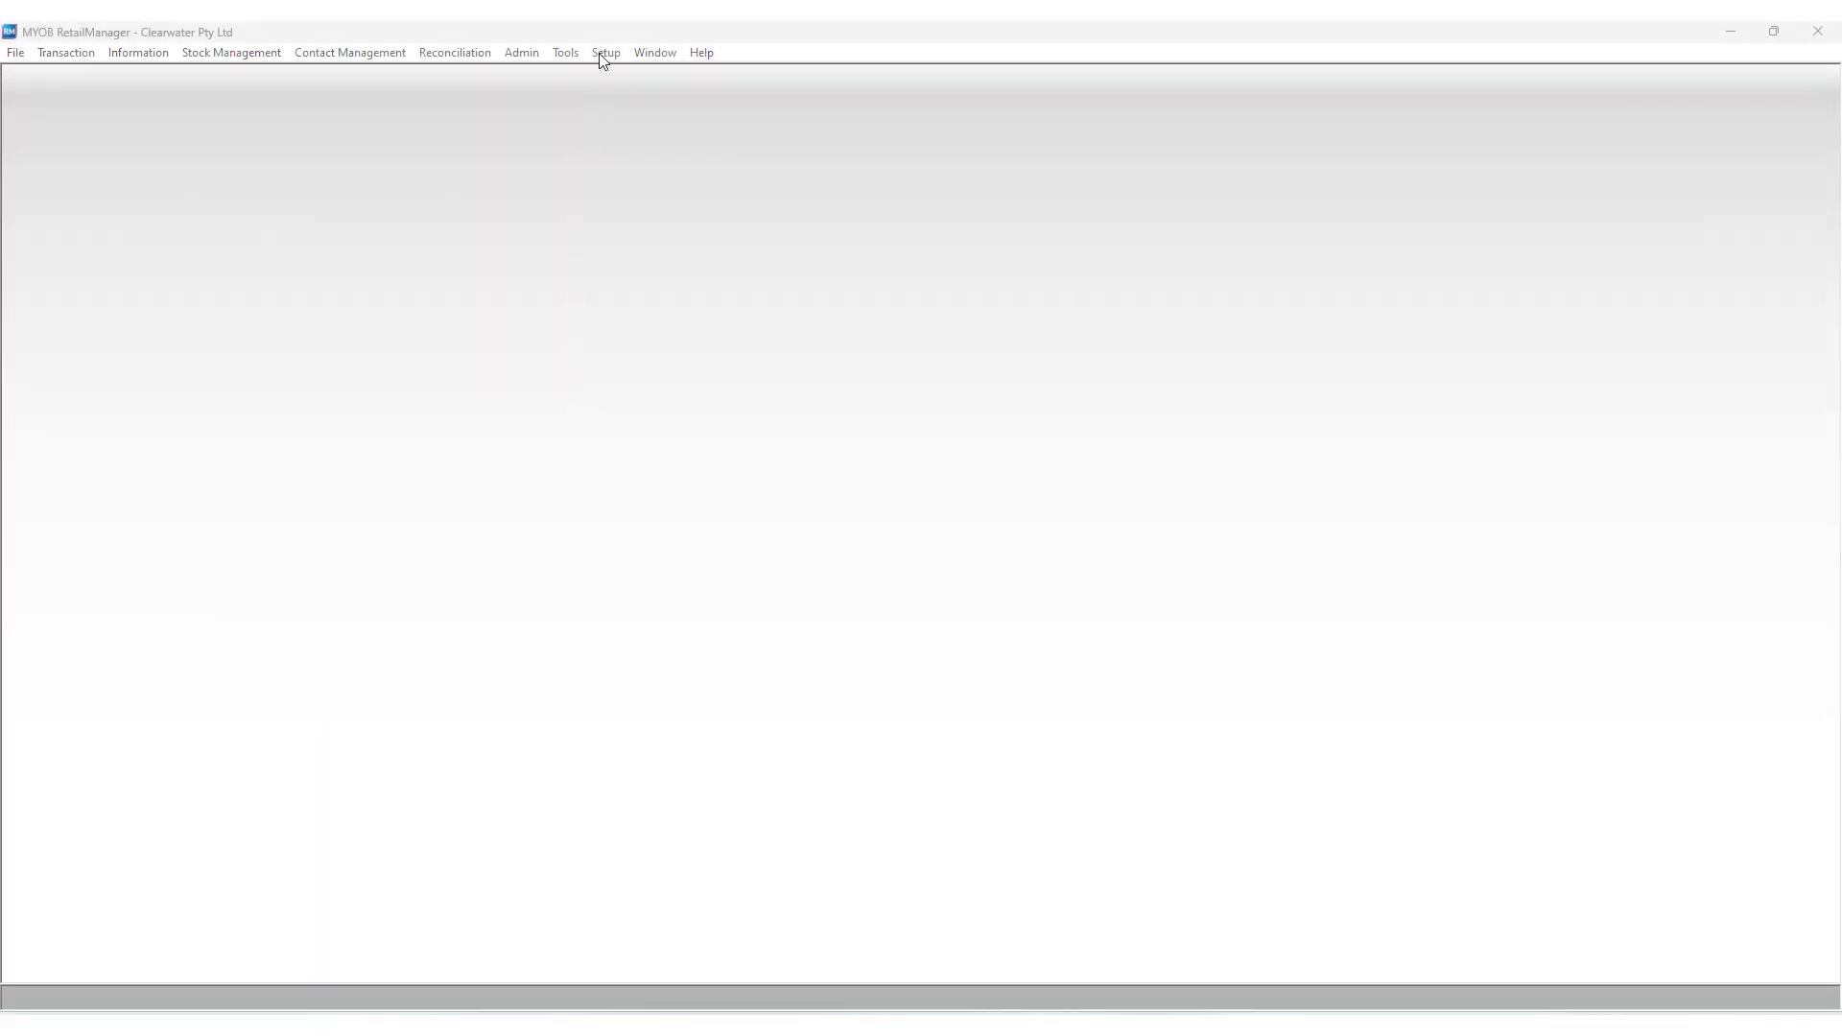
Open the Security settings for the Cleanwater Pty Ltd shopfront.
left_click(603, 53)
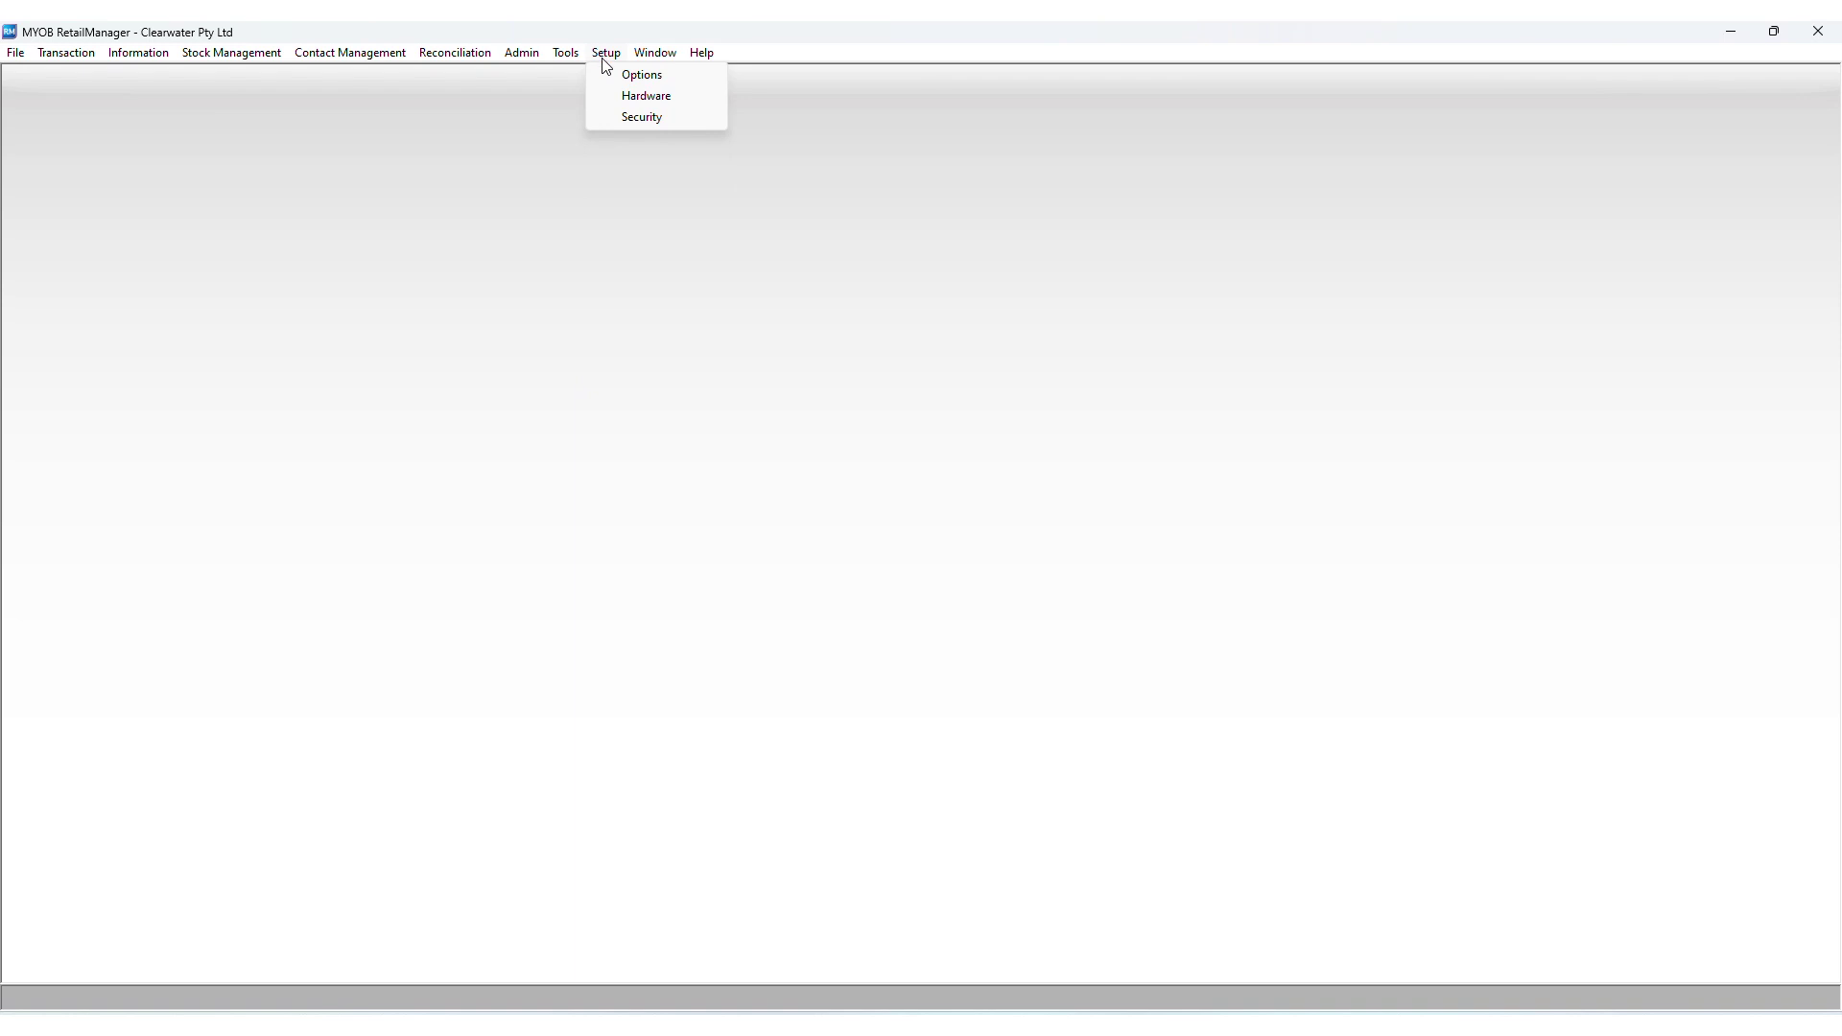
left_click(634, 117)
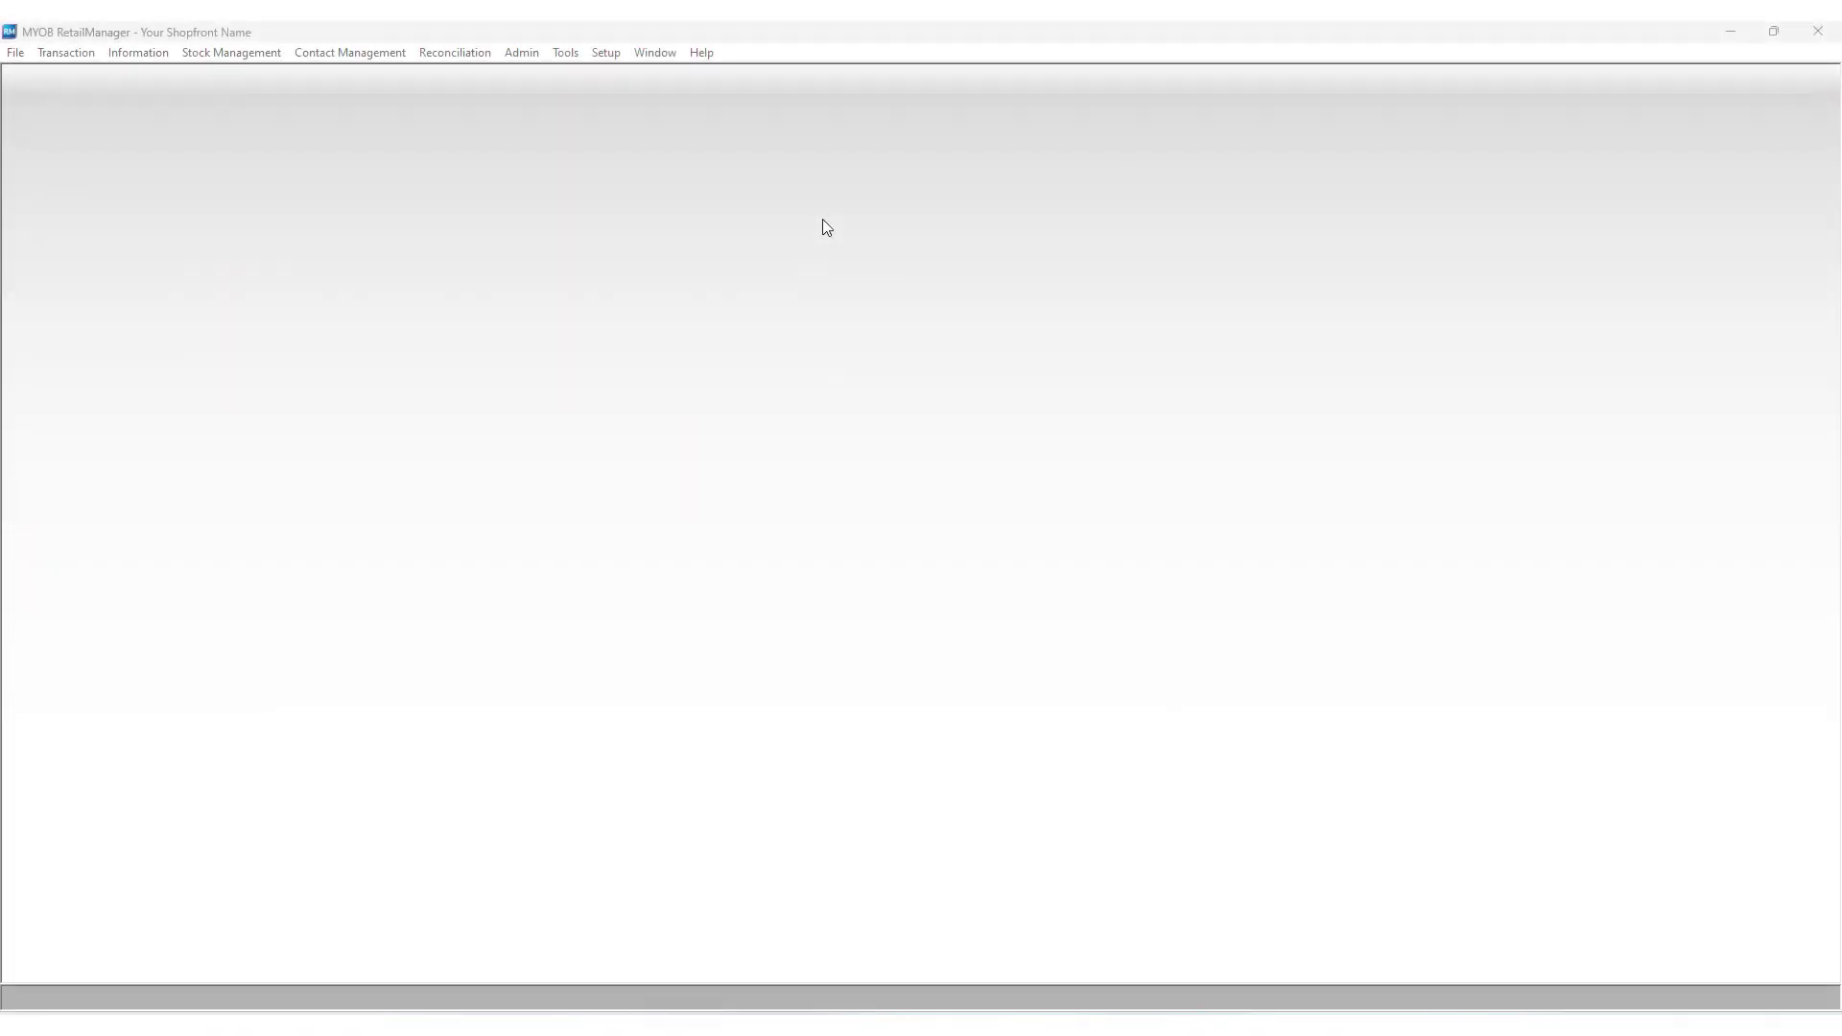
In Setup > Security, create staff group 'Staff' (STAFF) with description 'POS only'.
left_click(607, 54)
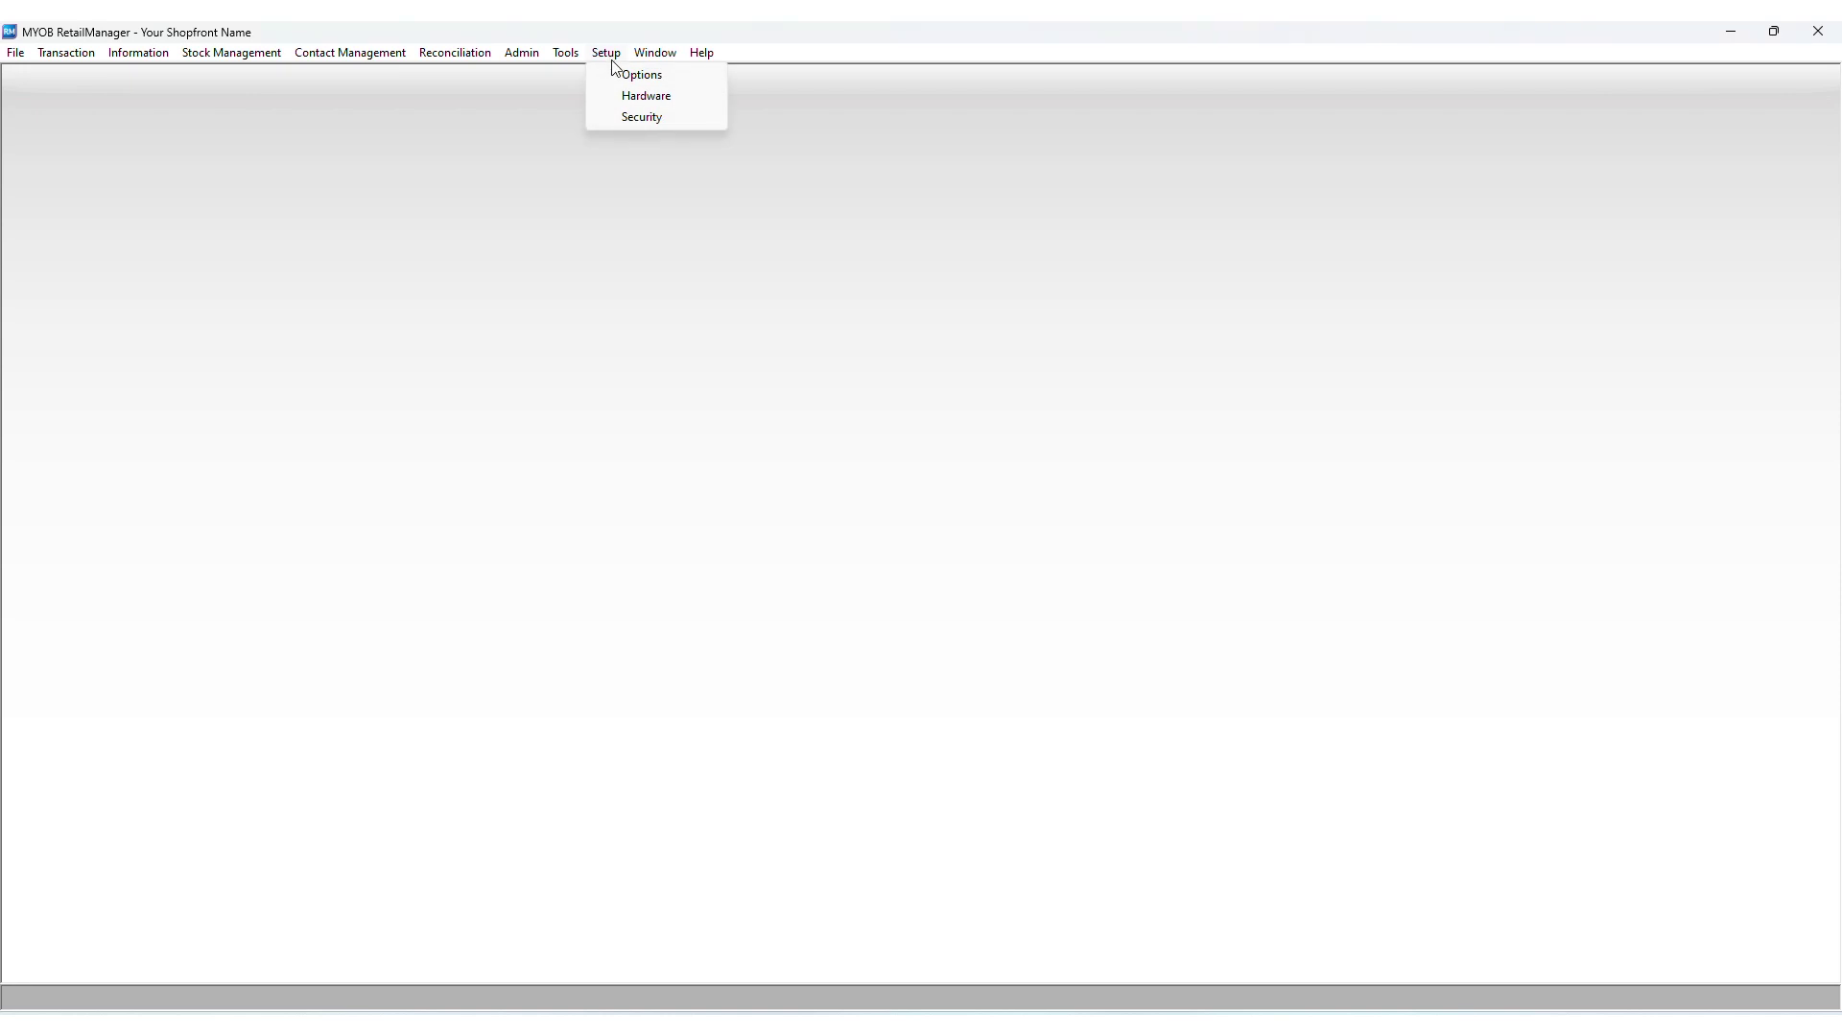
left_click(645, 114)
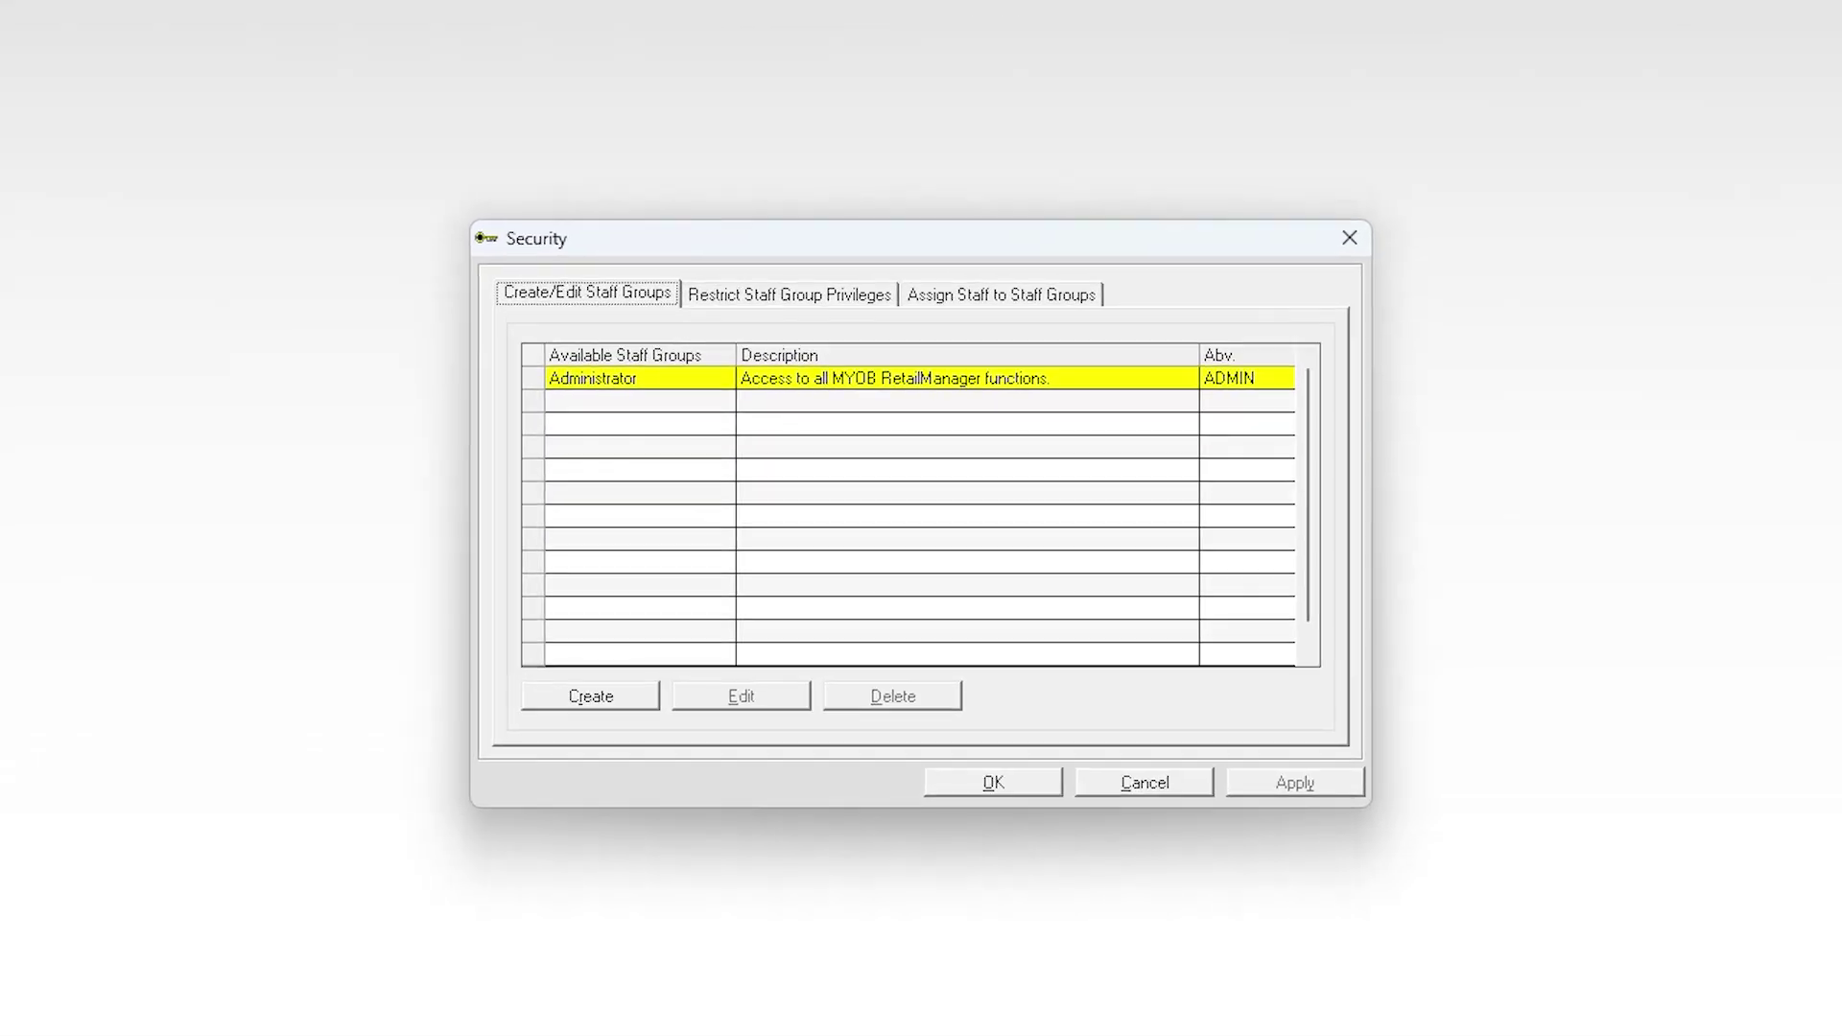
left_click(629, 706)
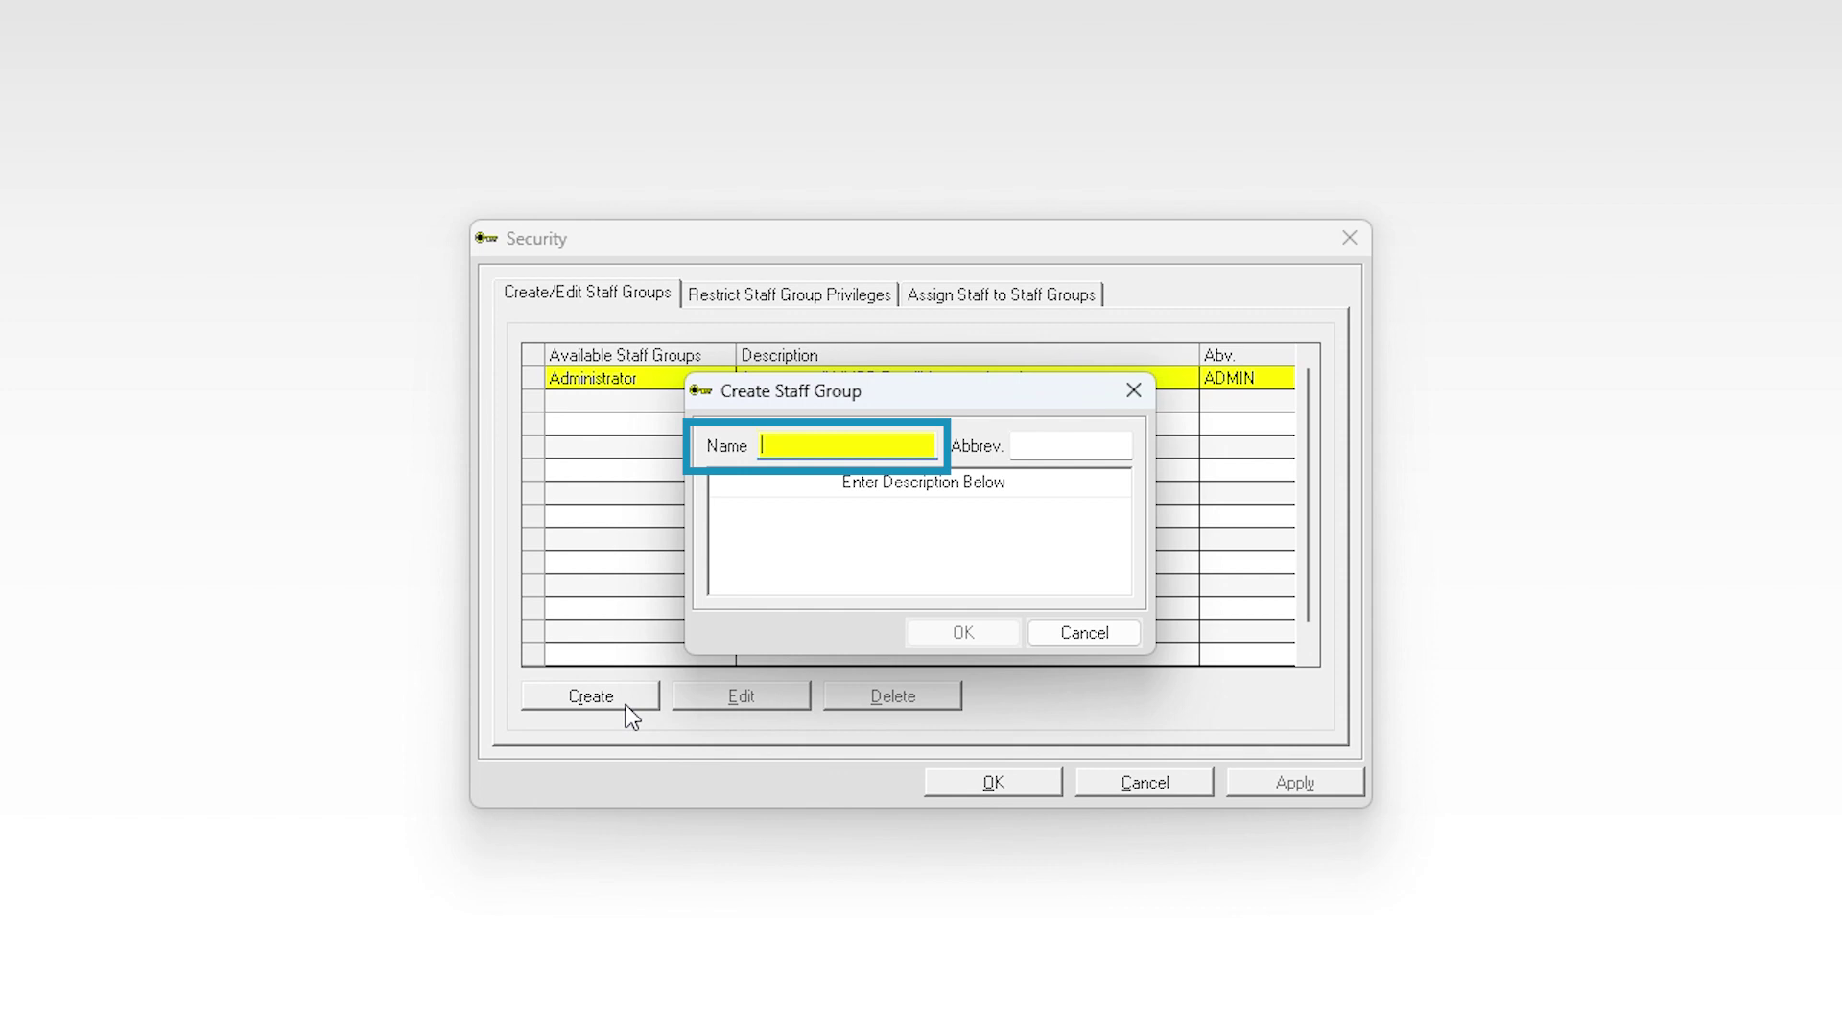
type("Staff")
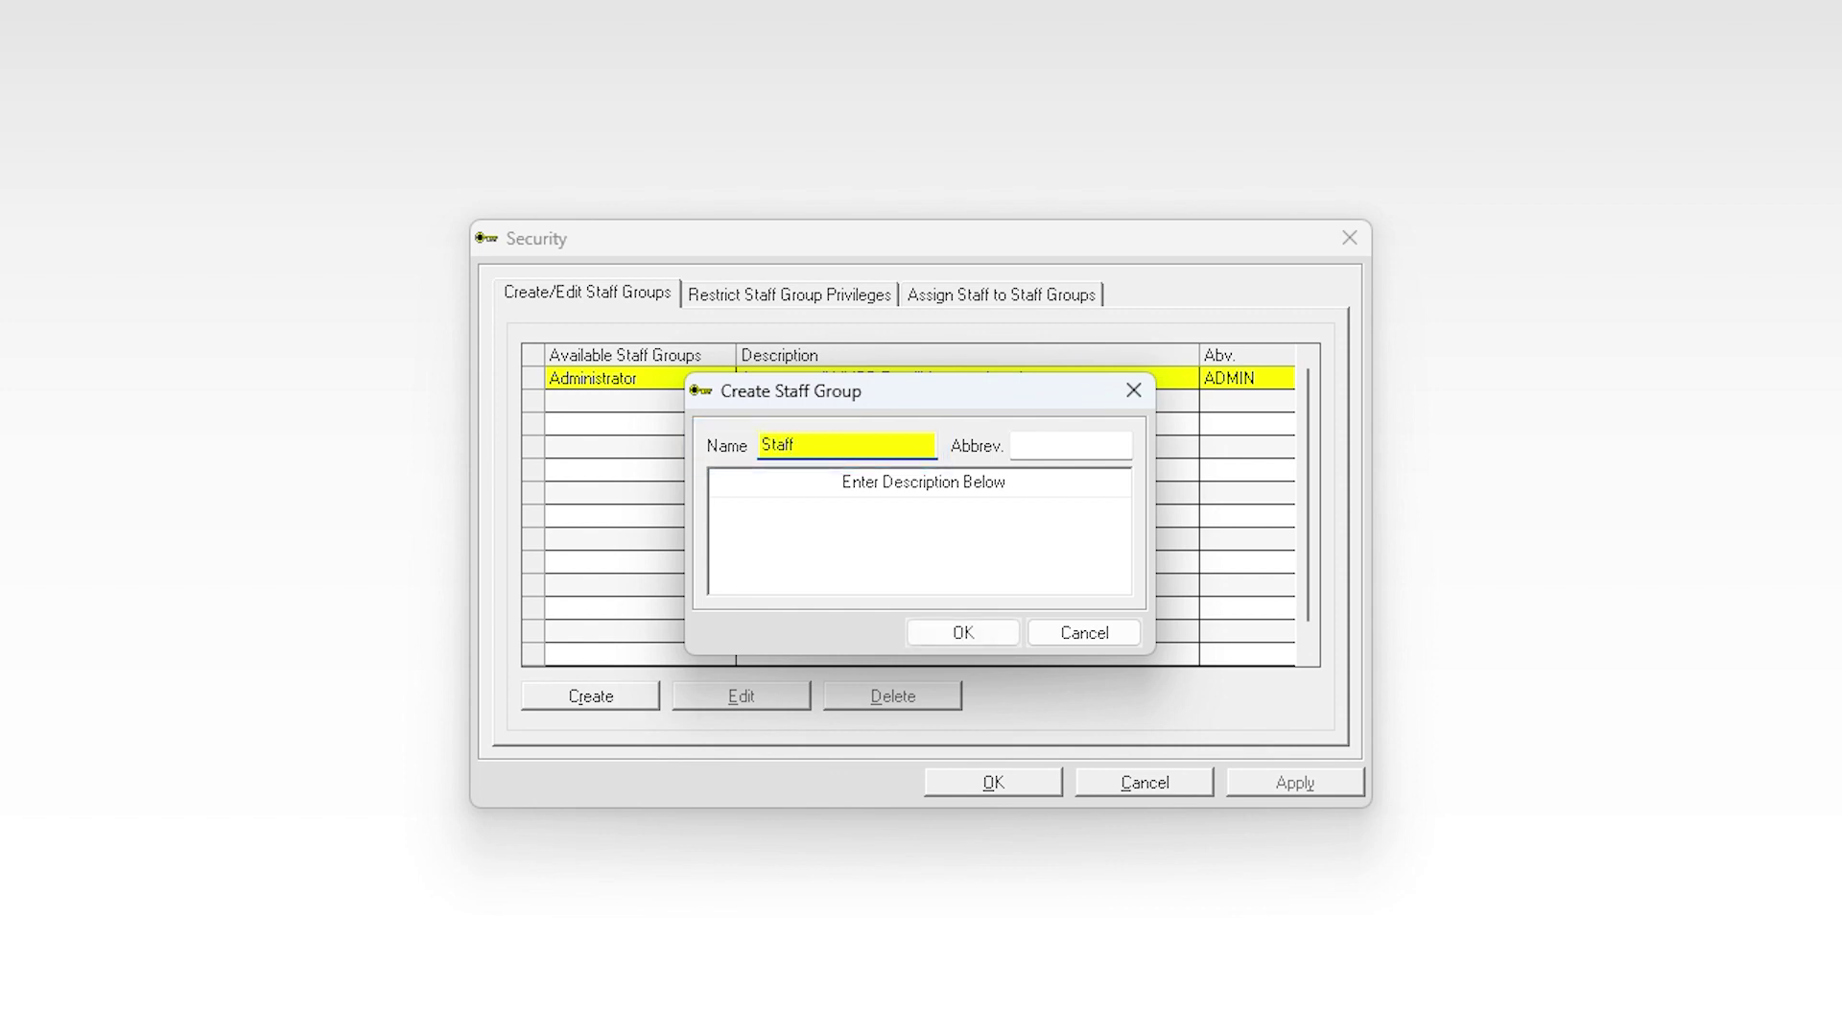
key("Tab")
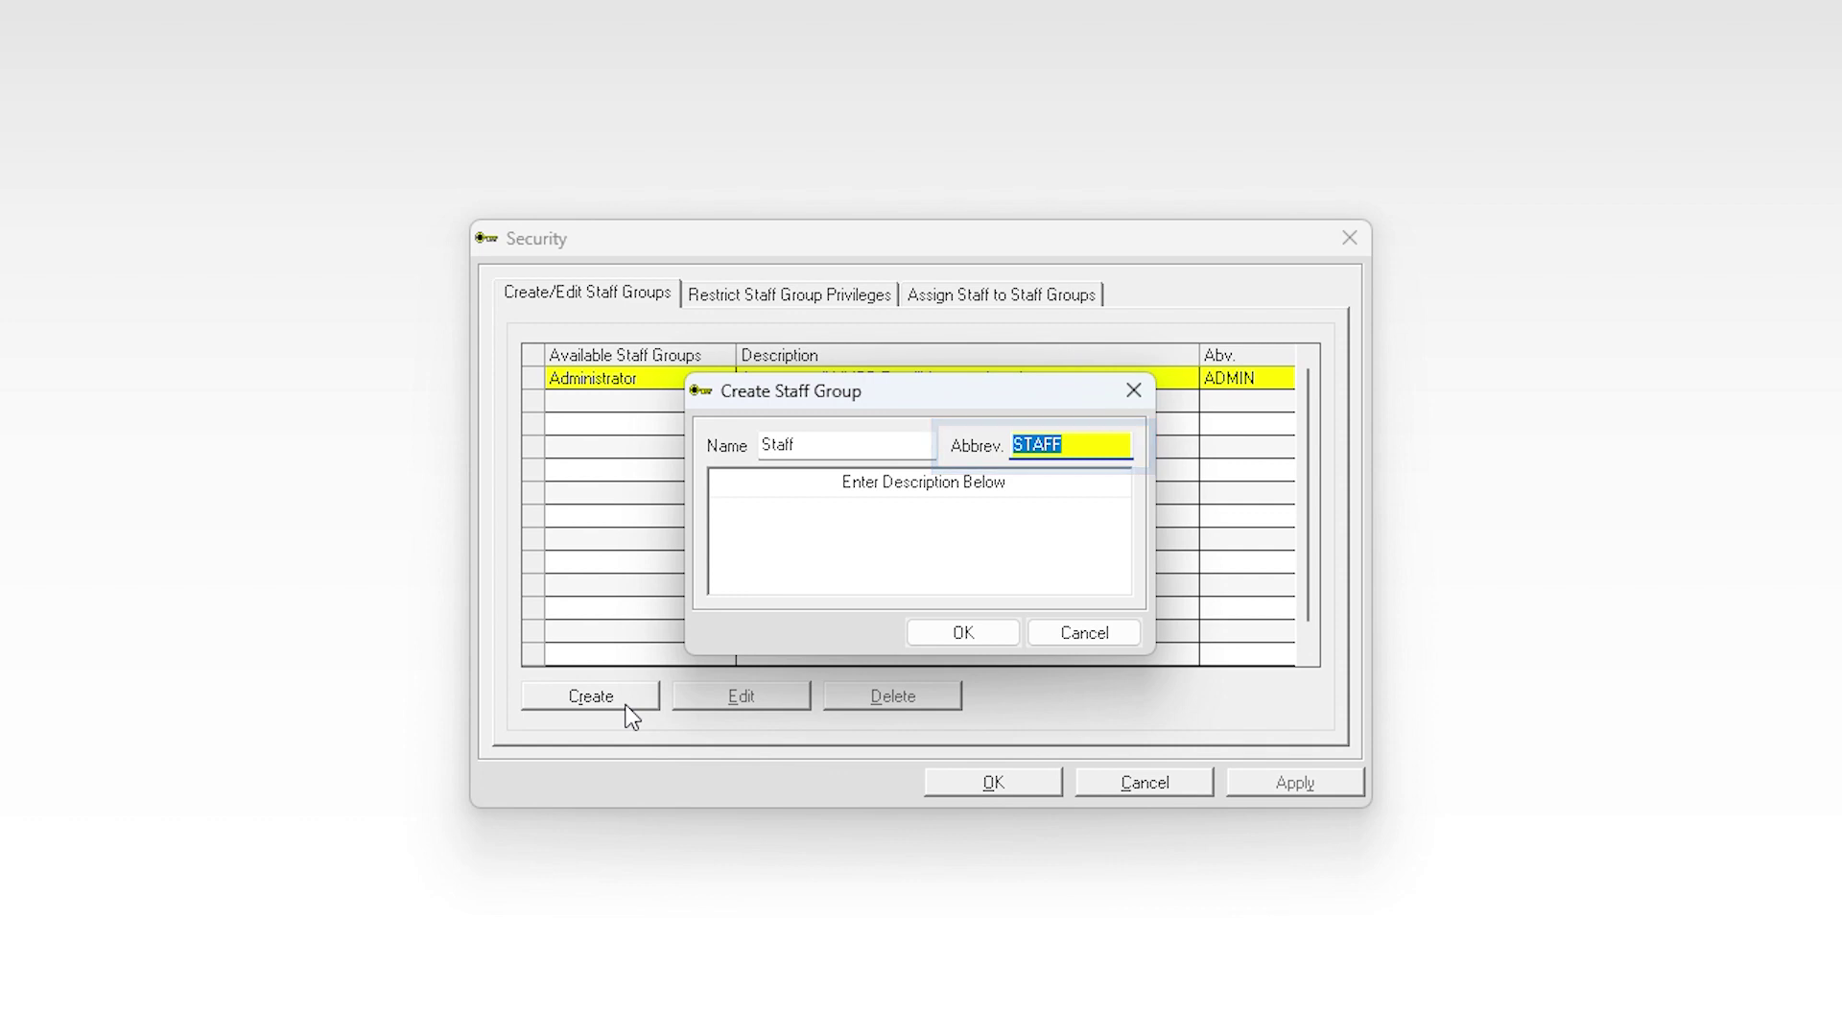
key("Tab")
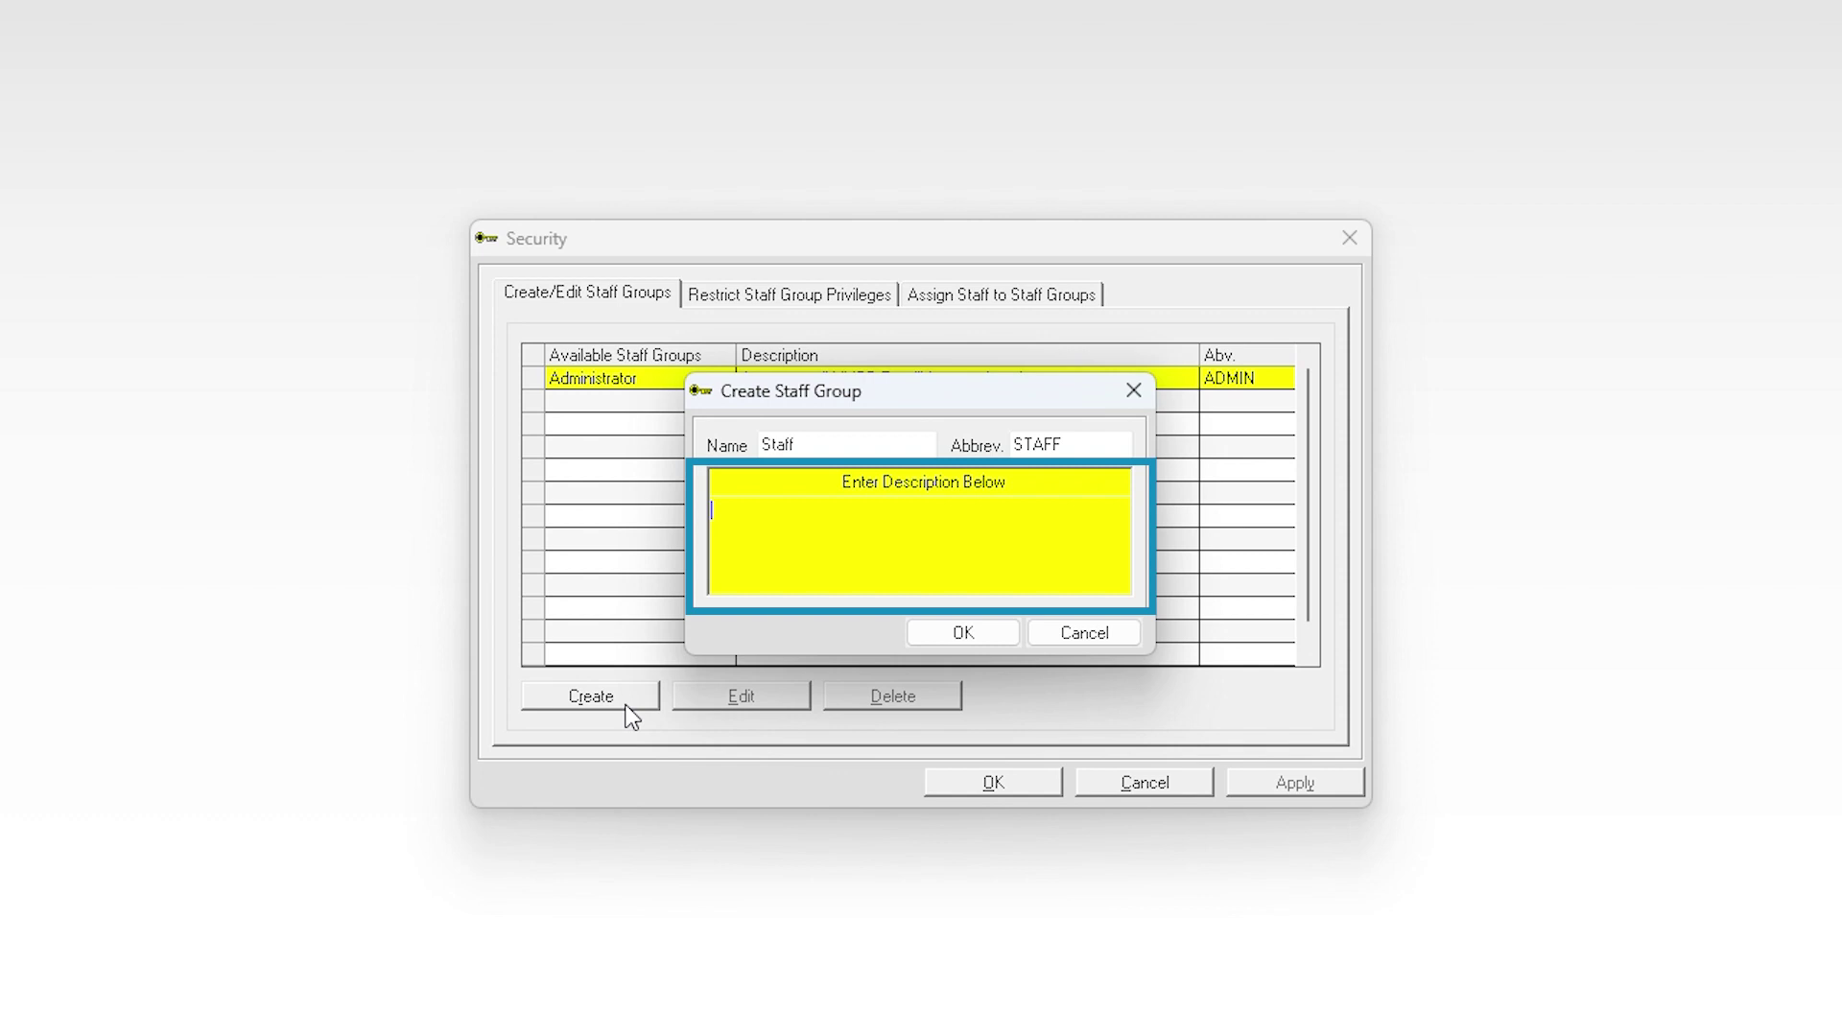
type("POS only")
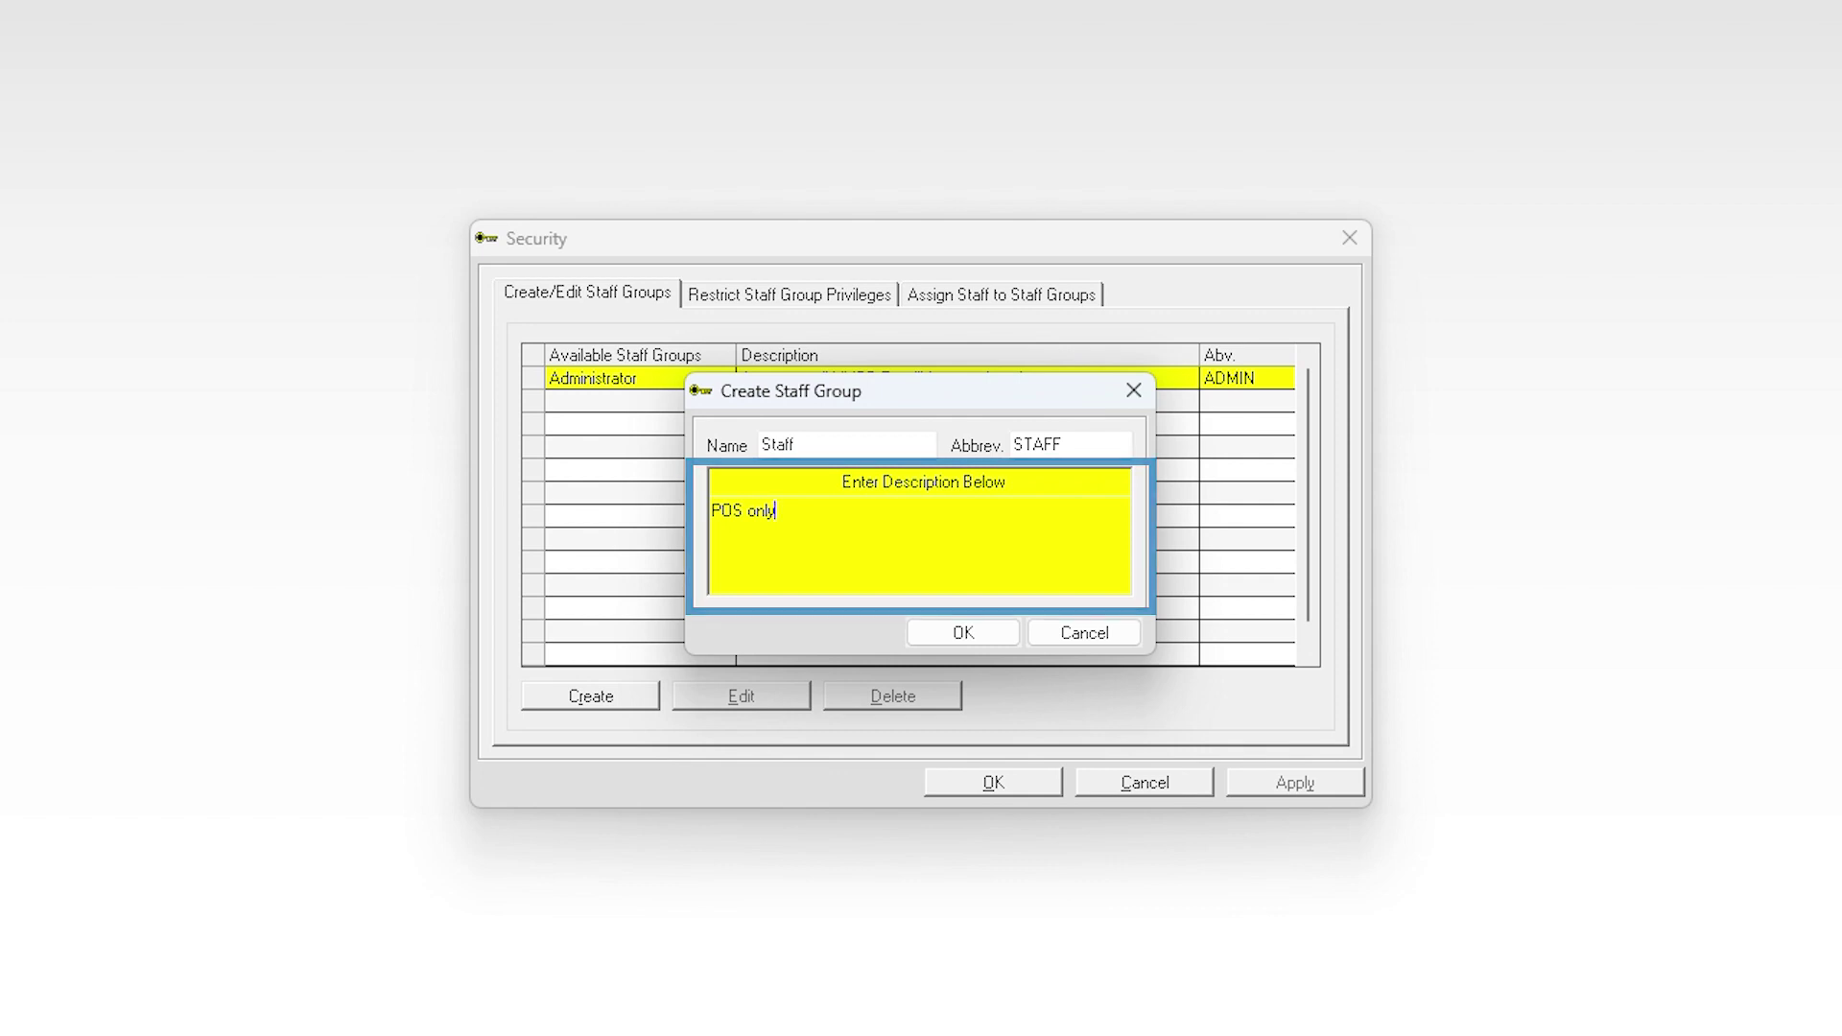
left_click(957, 632)
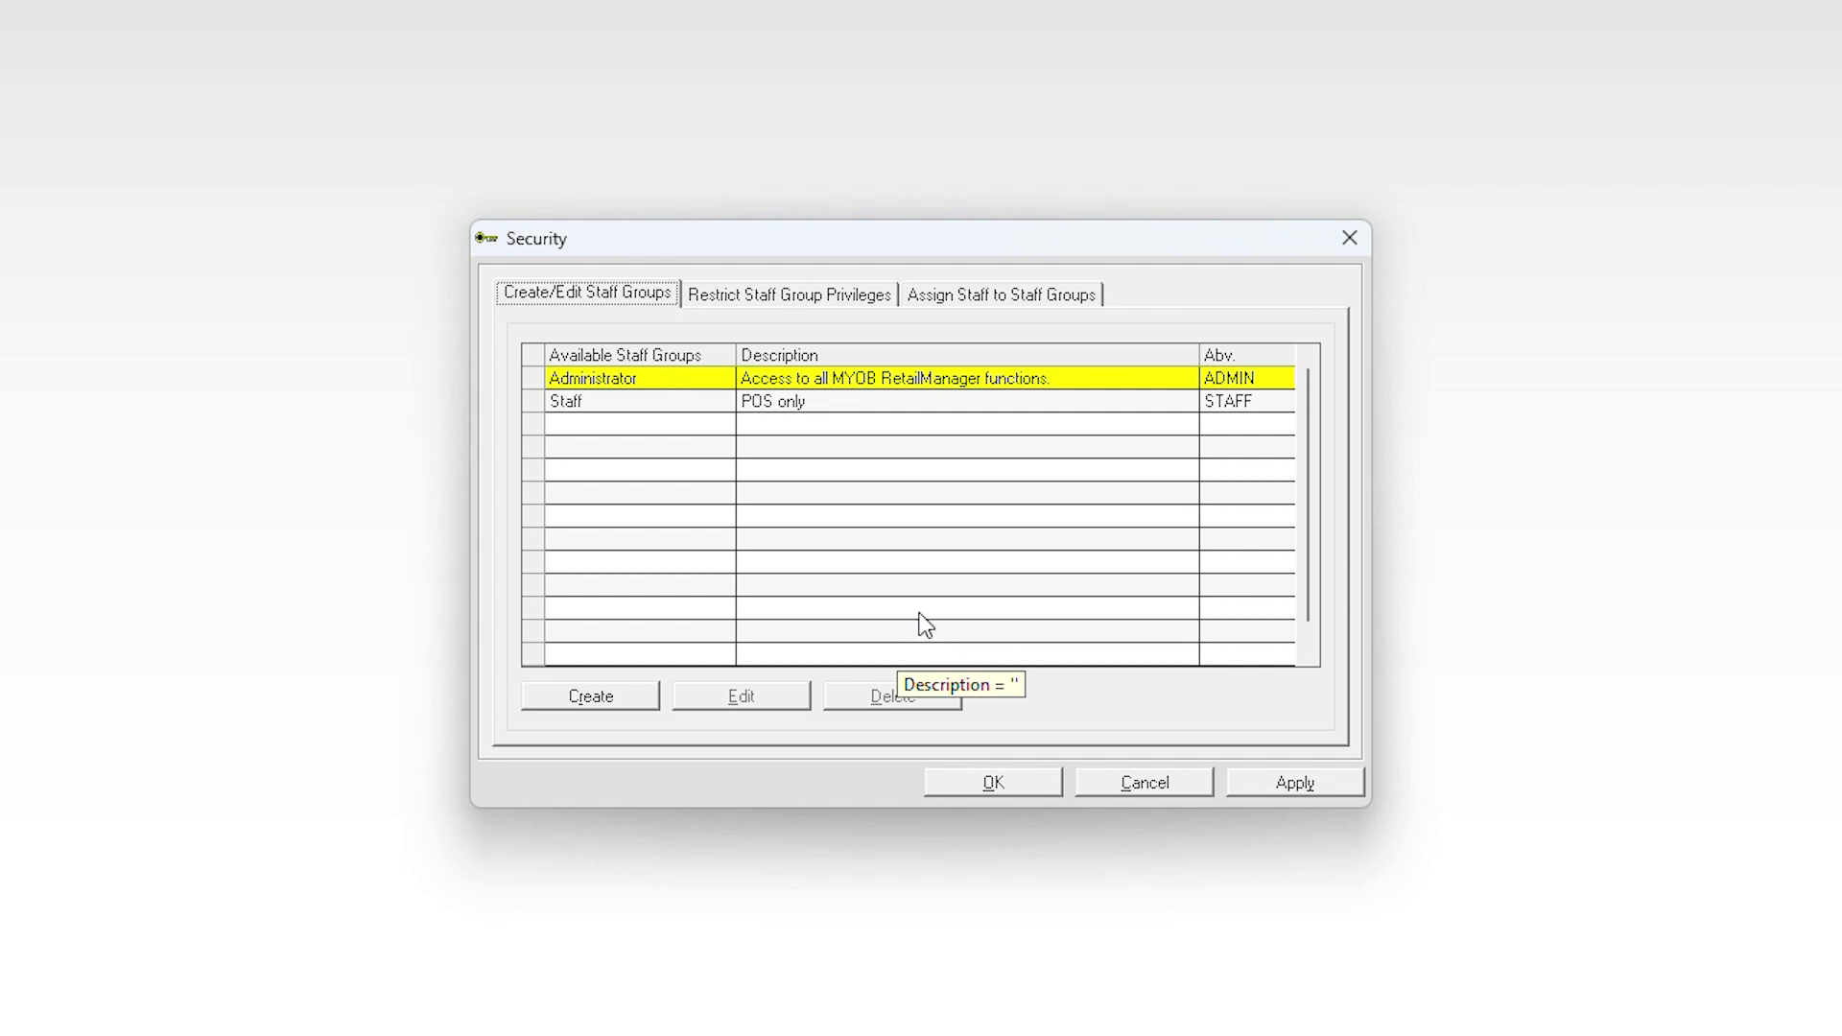
Edit the Staff group's name to 'Staff Group' and select the renamed row.
left_click(671, 403)
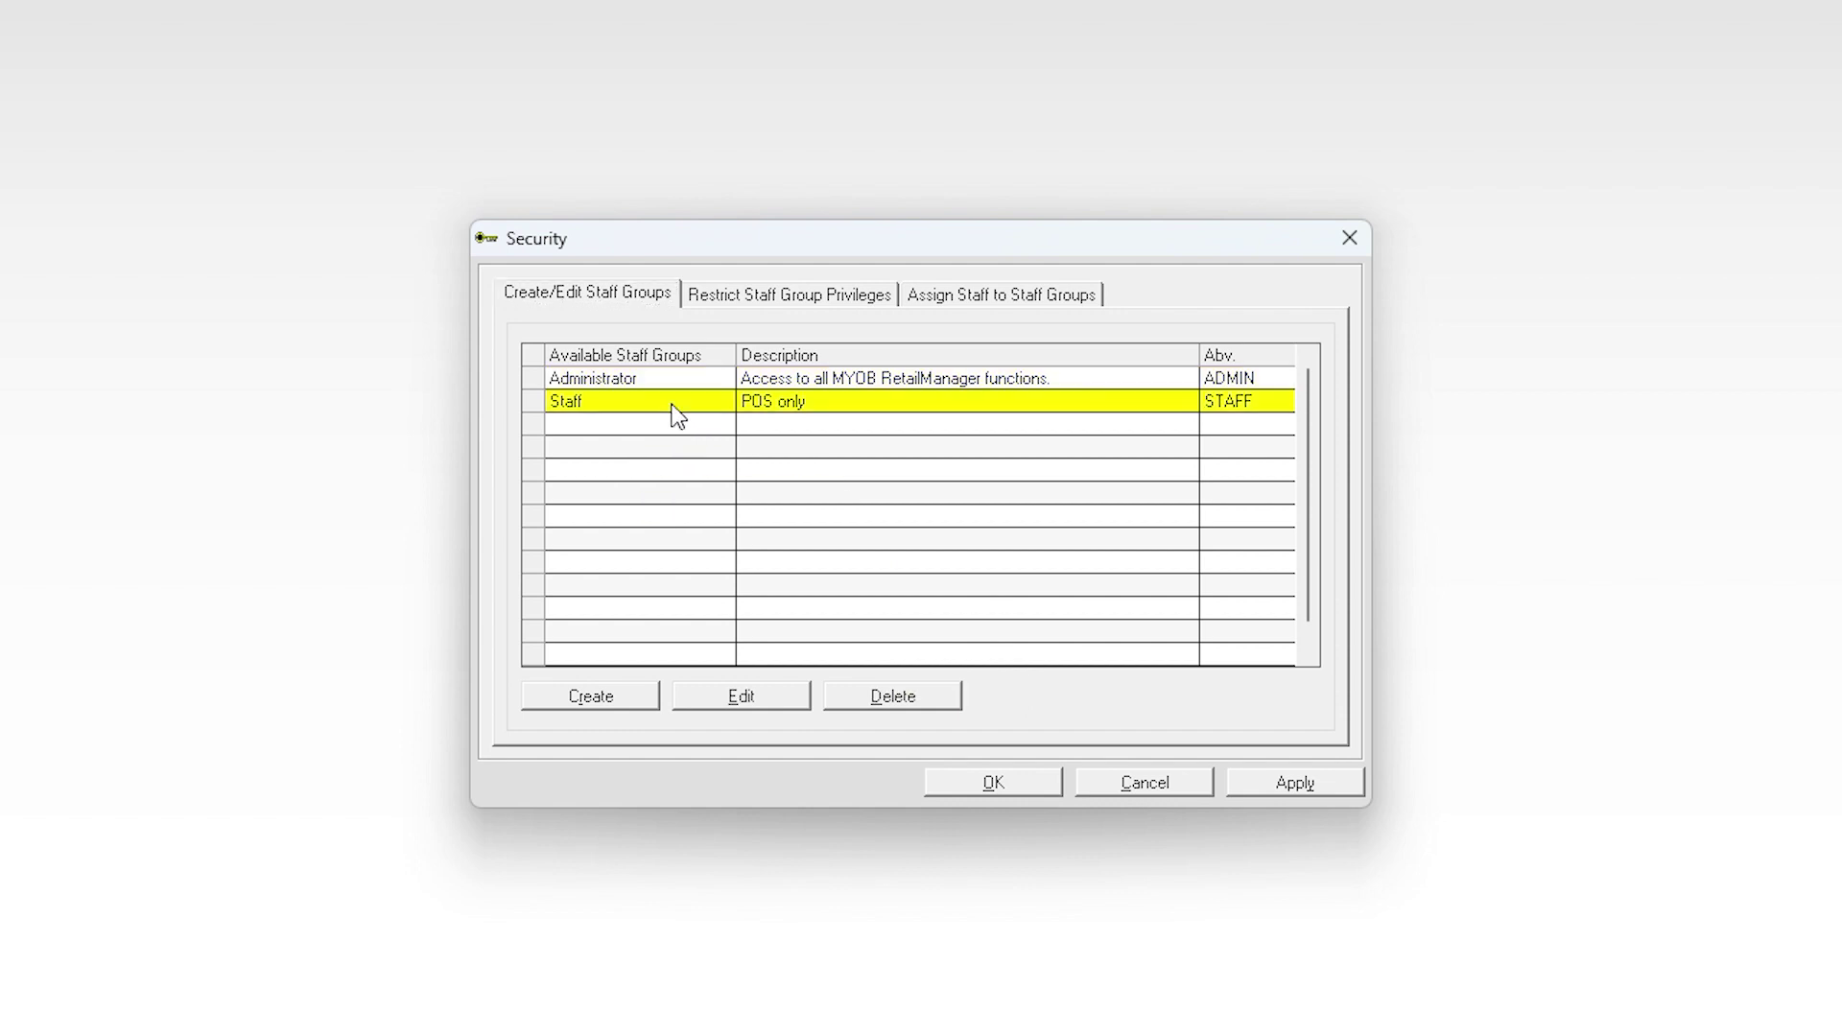
left_click(763, 694)
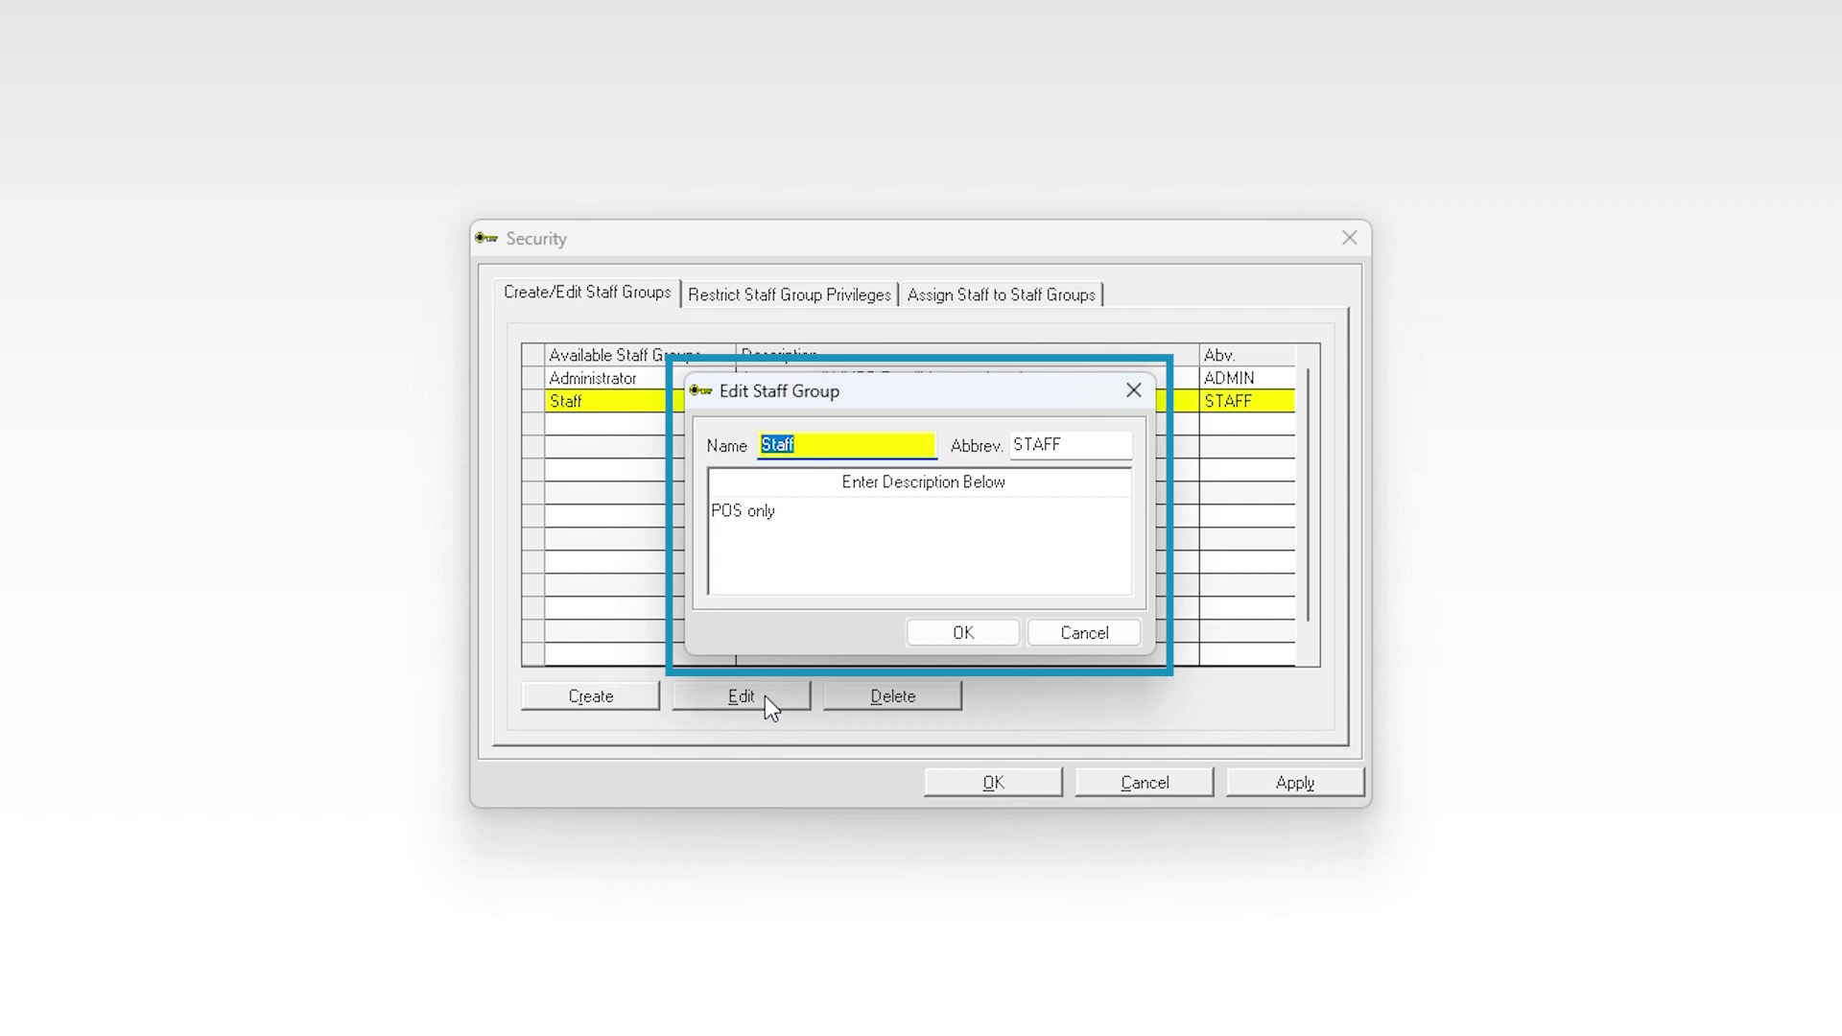
left_click(833, 446)
type("G")
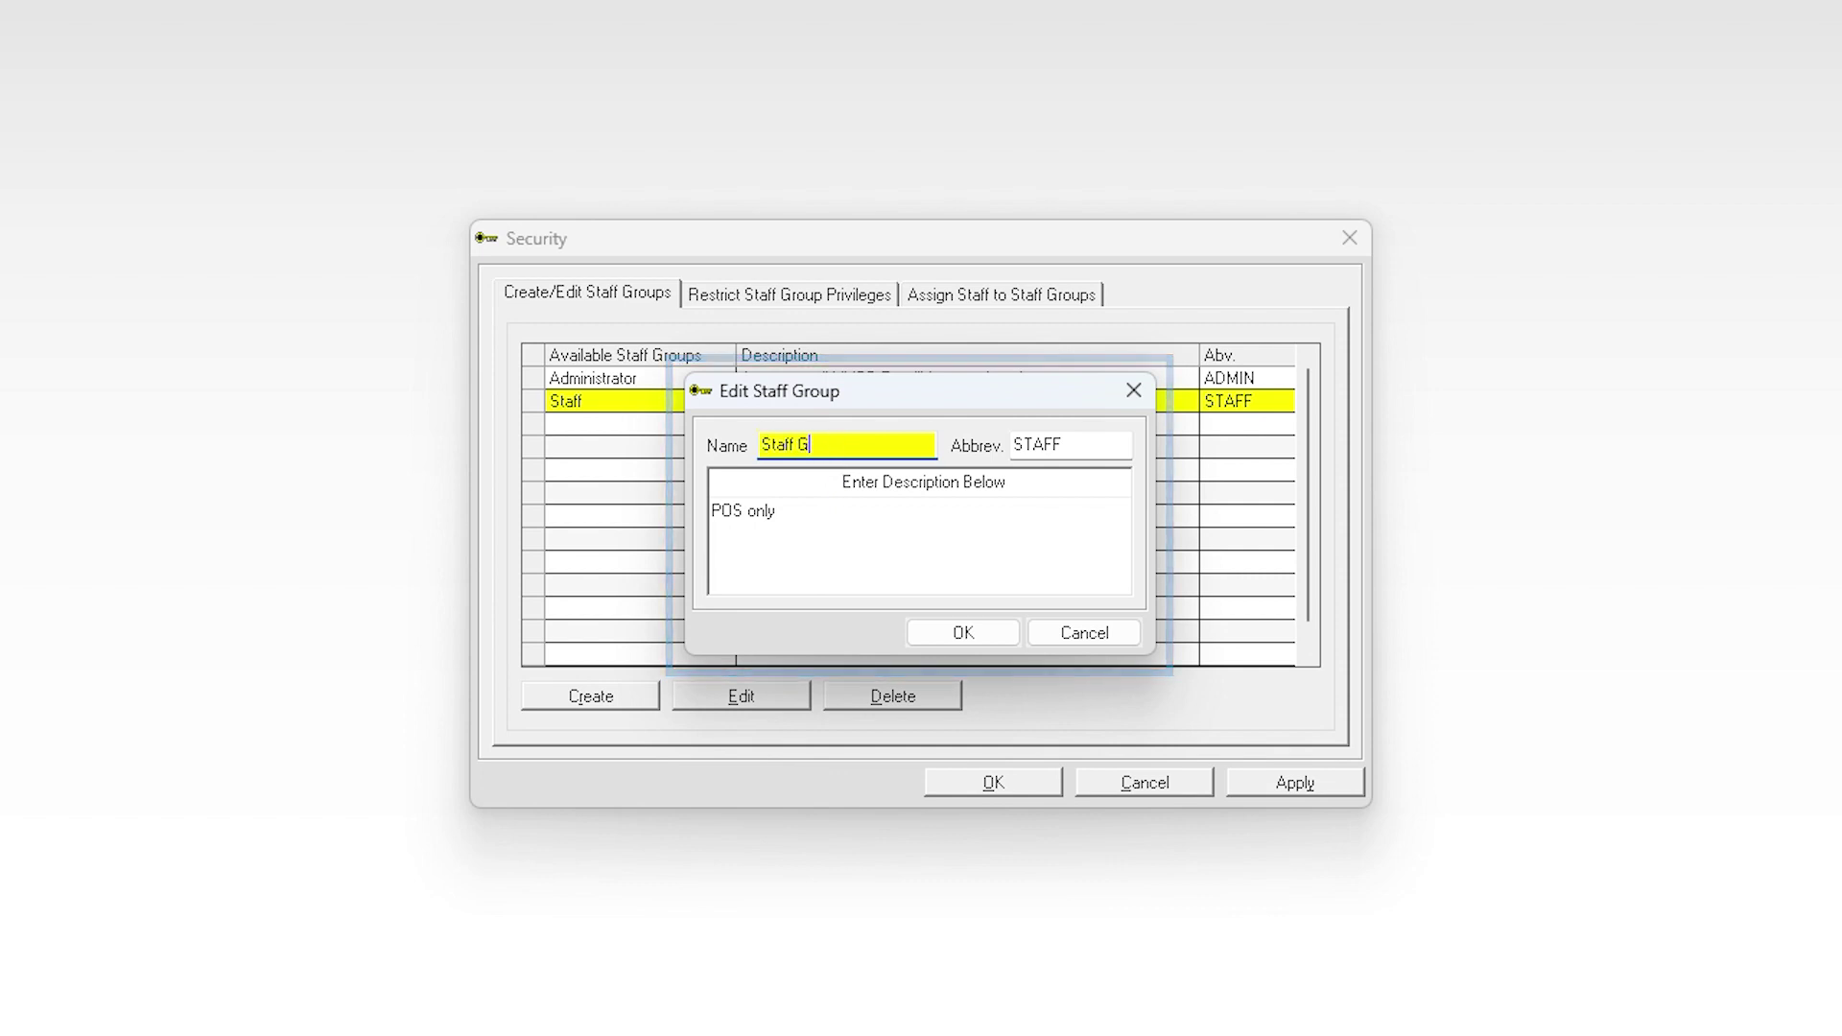
type("roup")
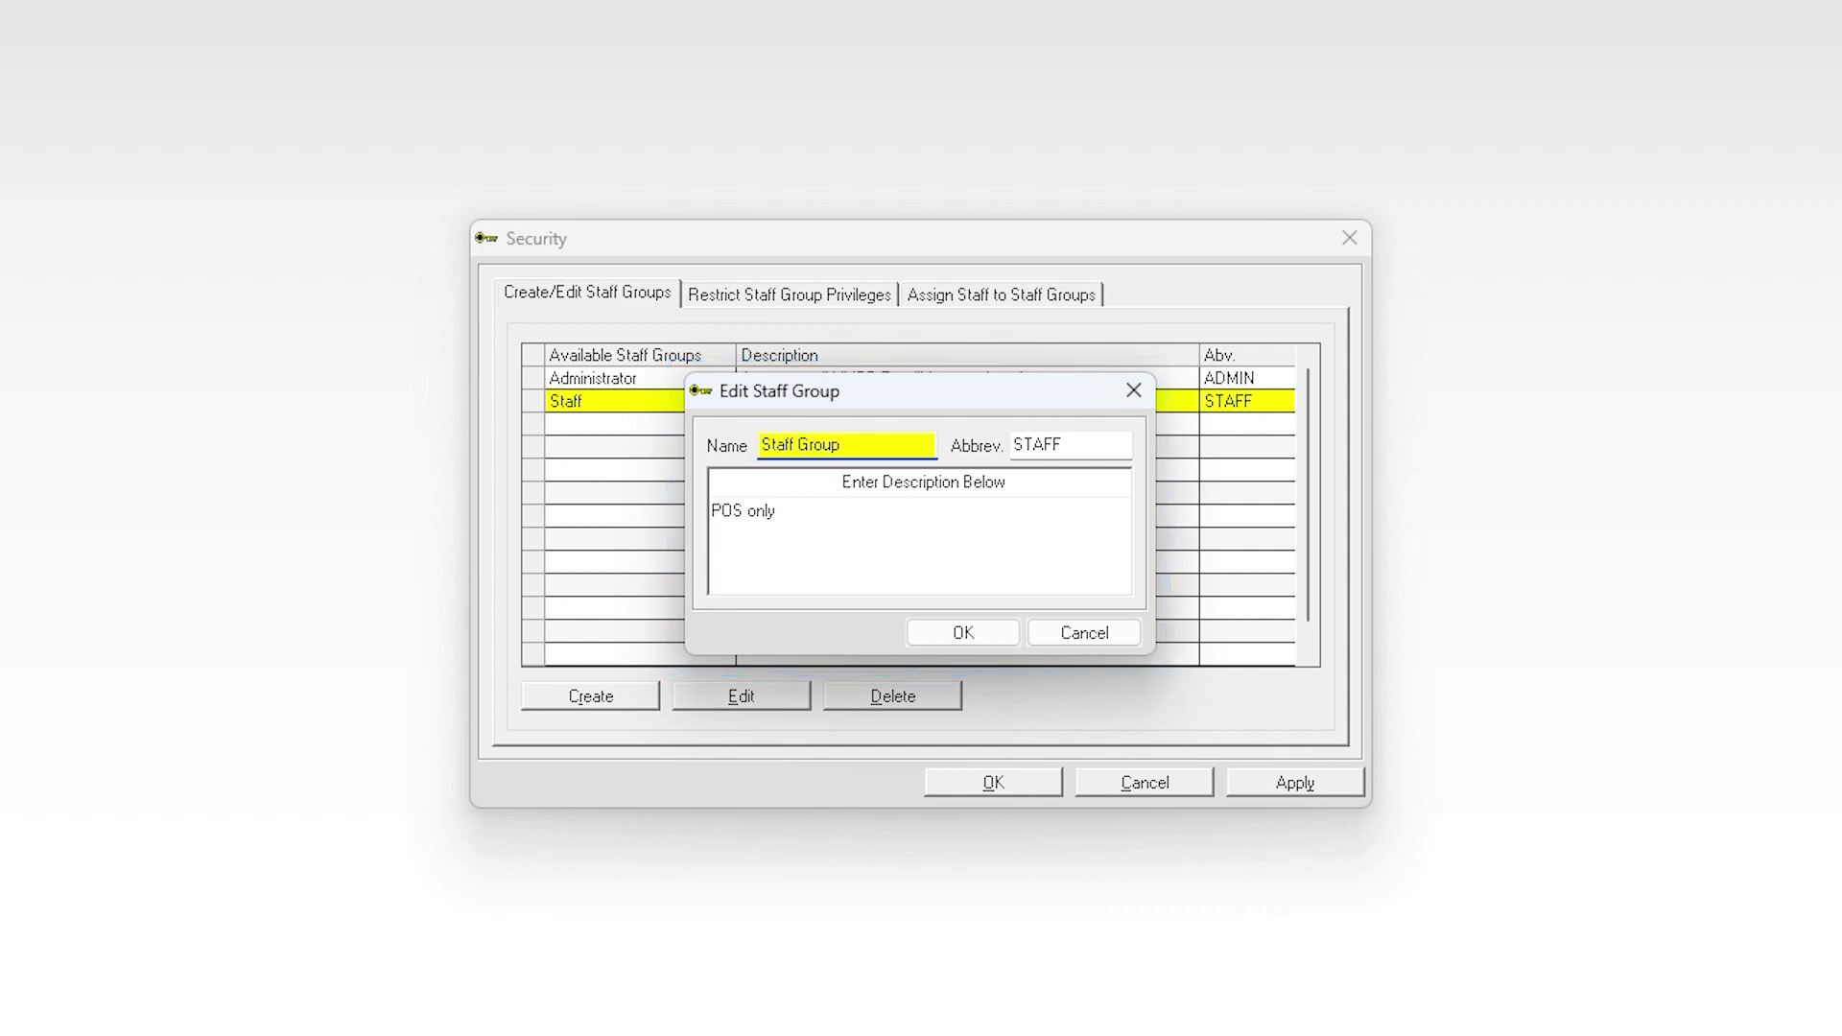
left_click(994, 635)
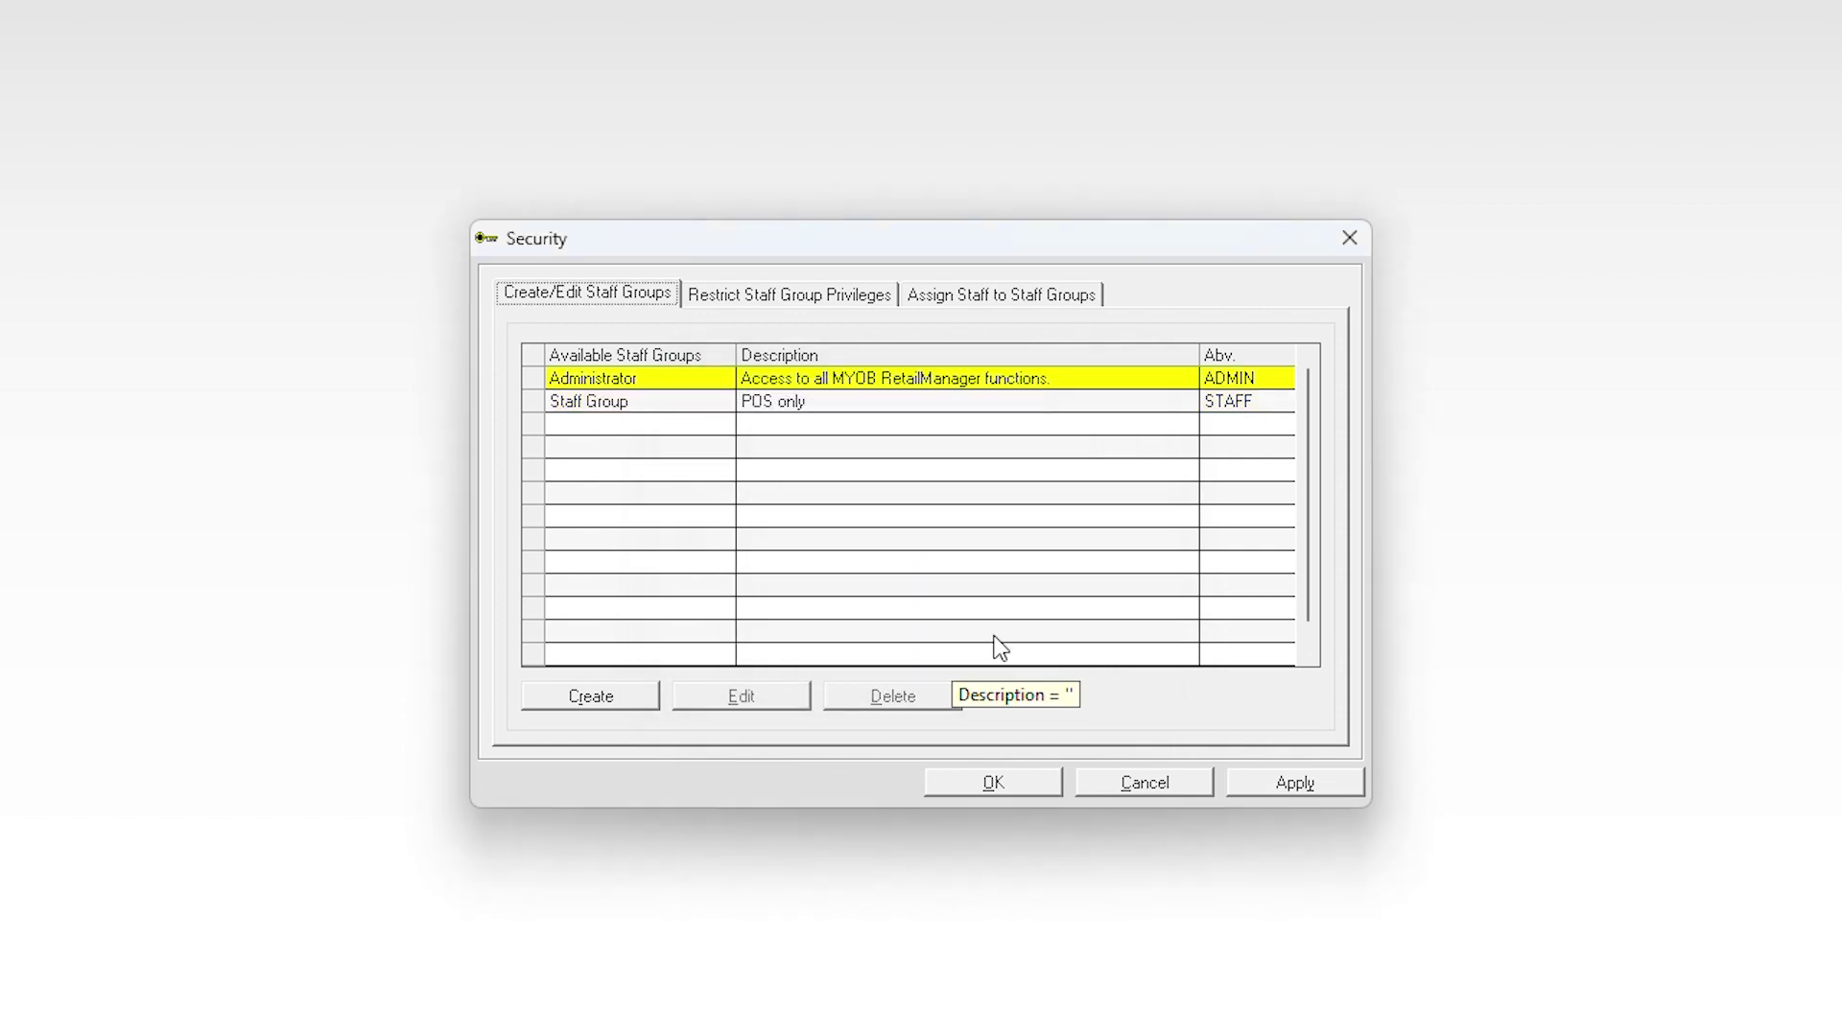
left_click(739, 408)
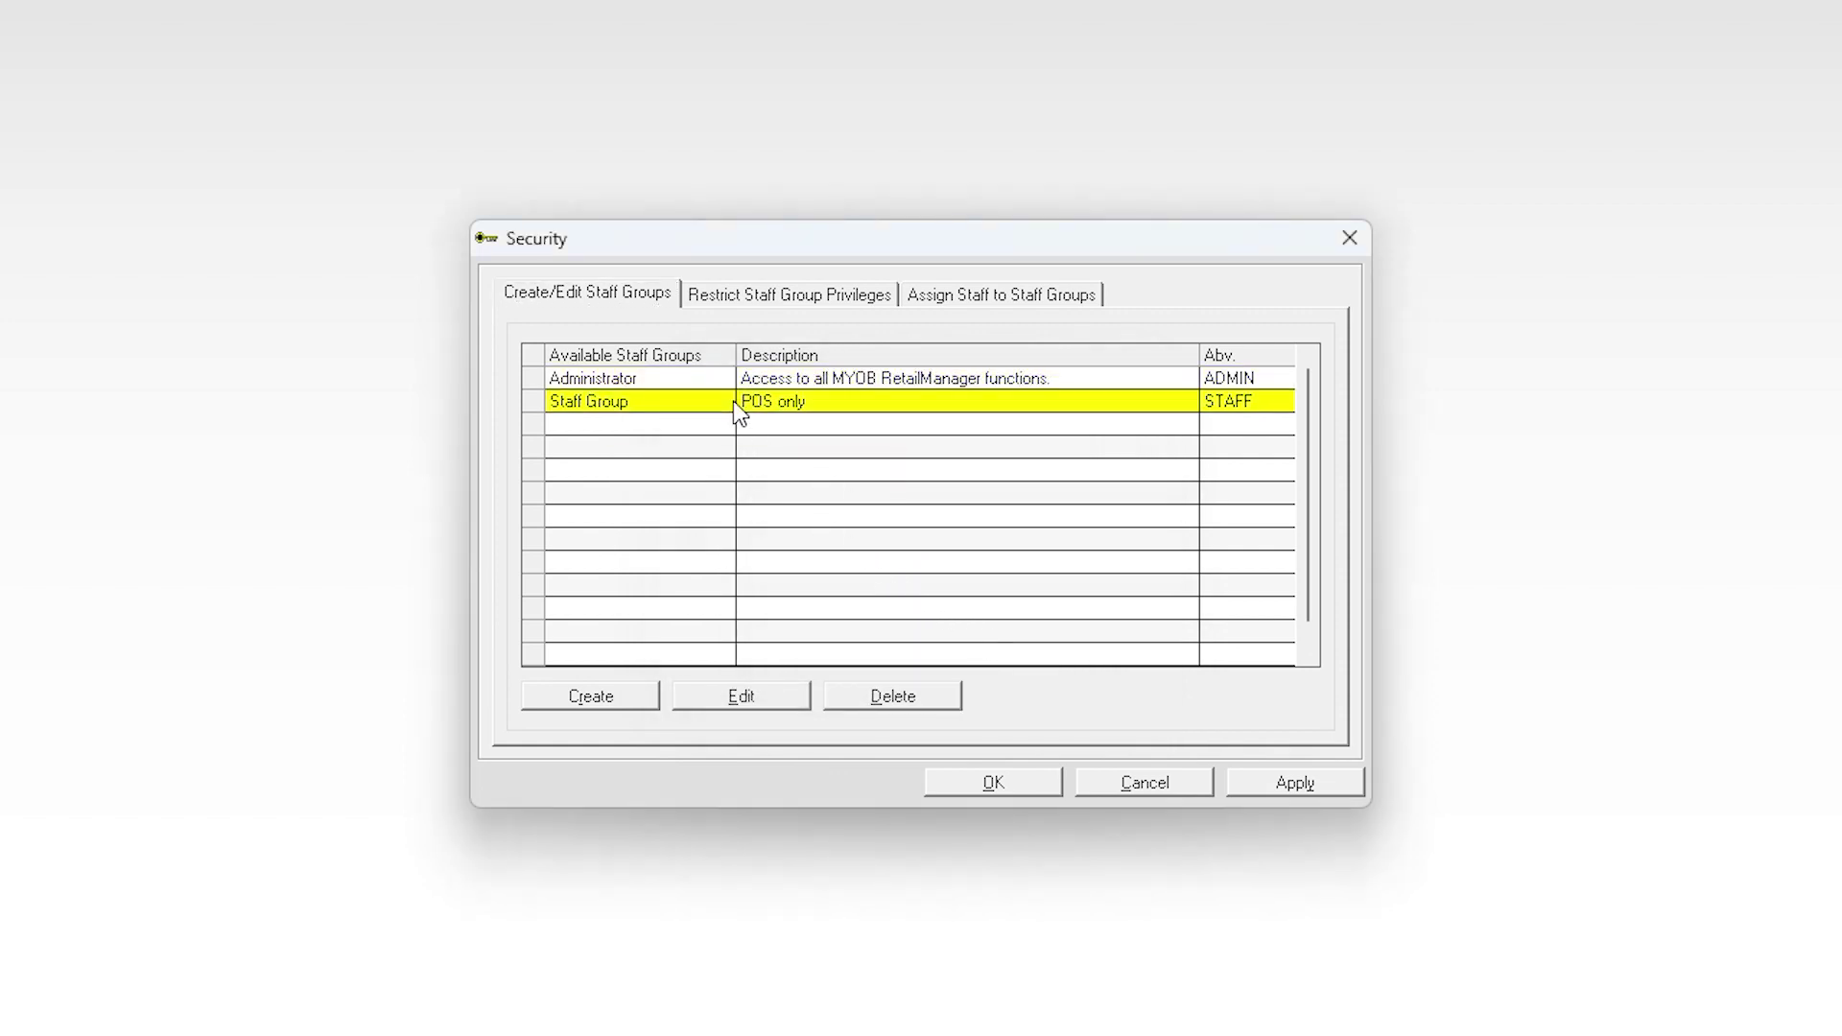
Delete Staff Group, confirming Yes, then apply and save the security changes.
left_click(890, 699)
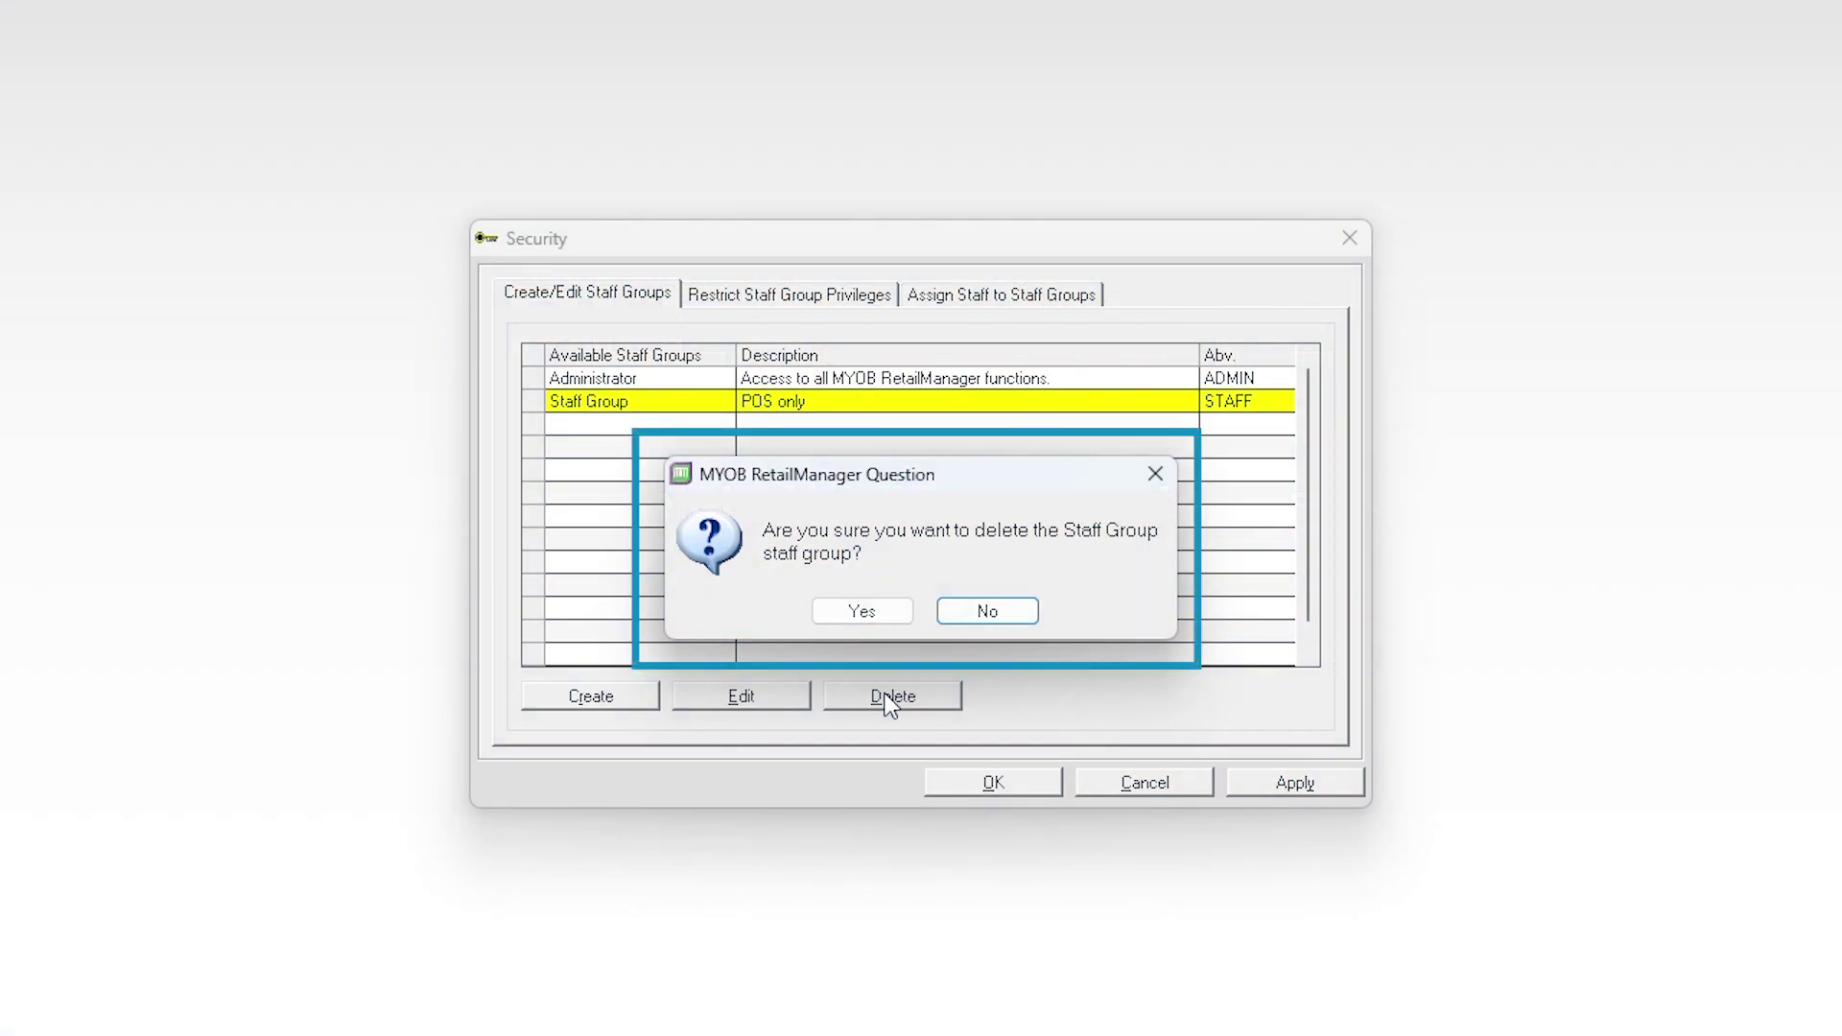
left_click(868, 619)
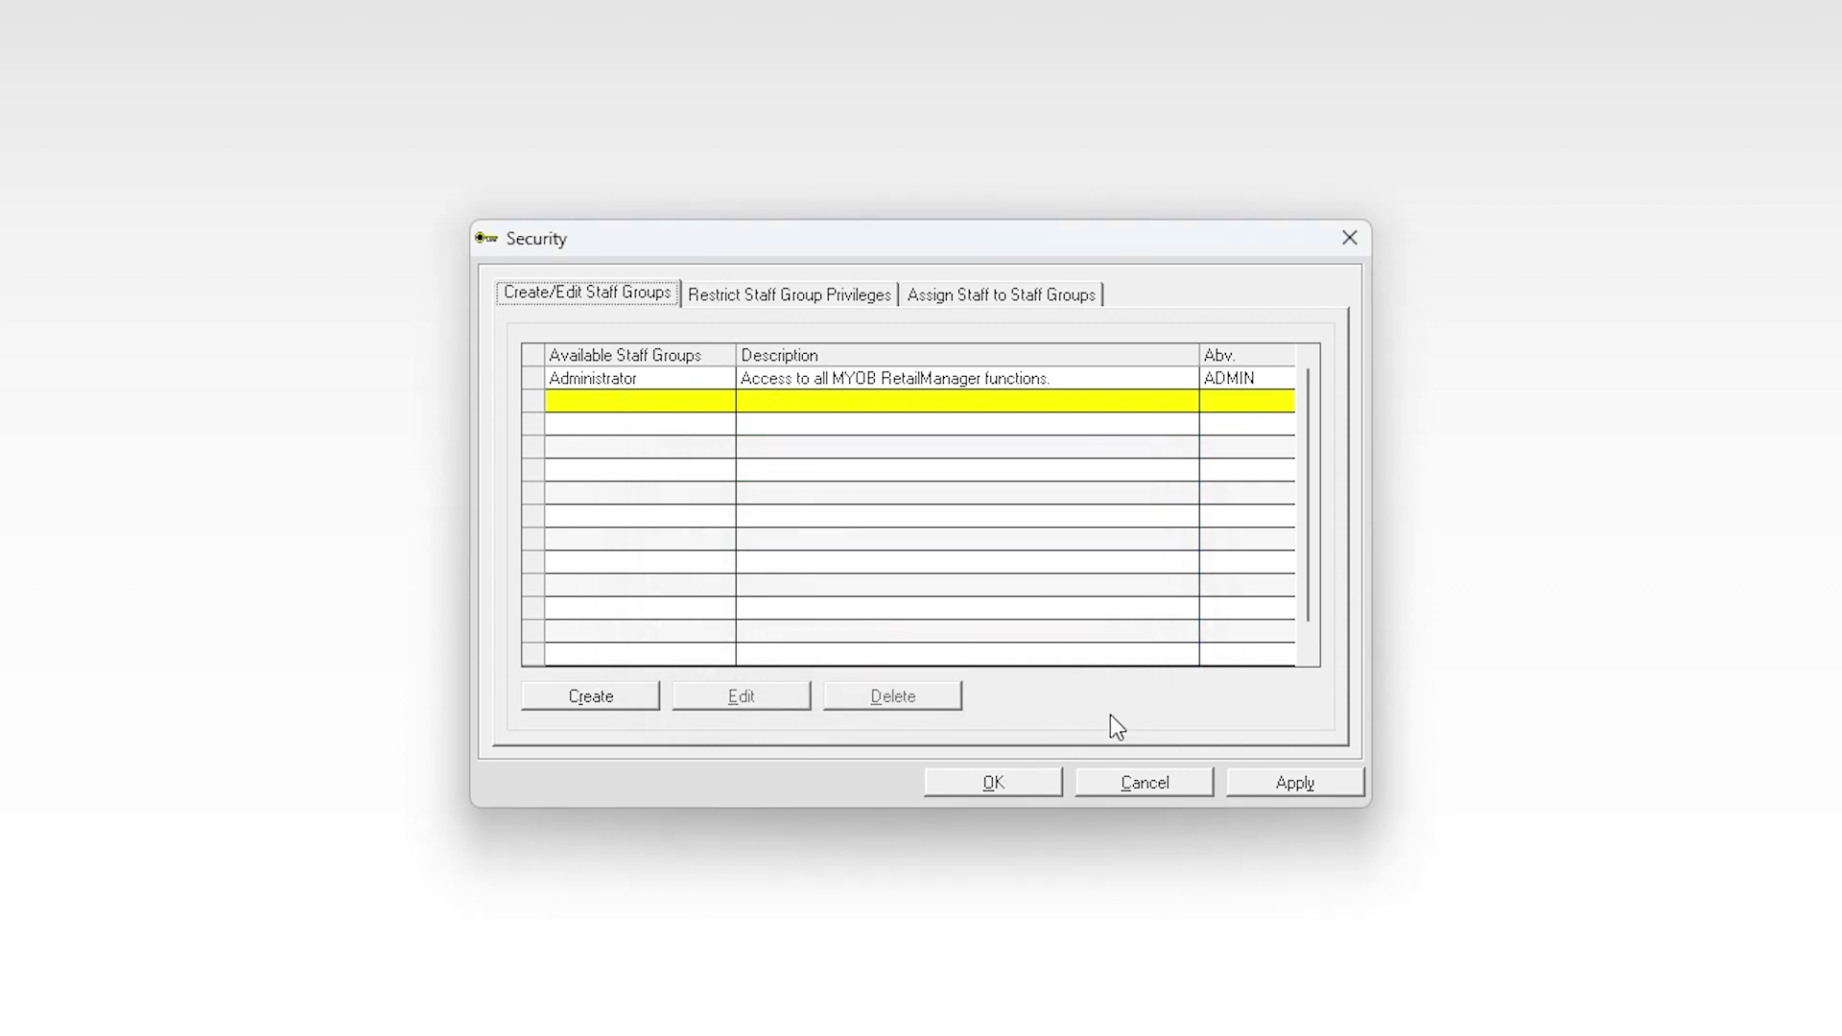
left_click(1288, 783)
left_click(1009, 781)
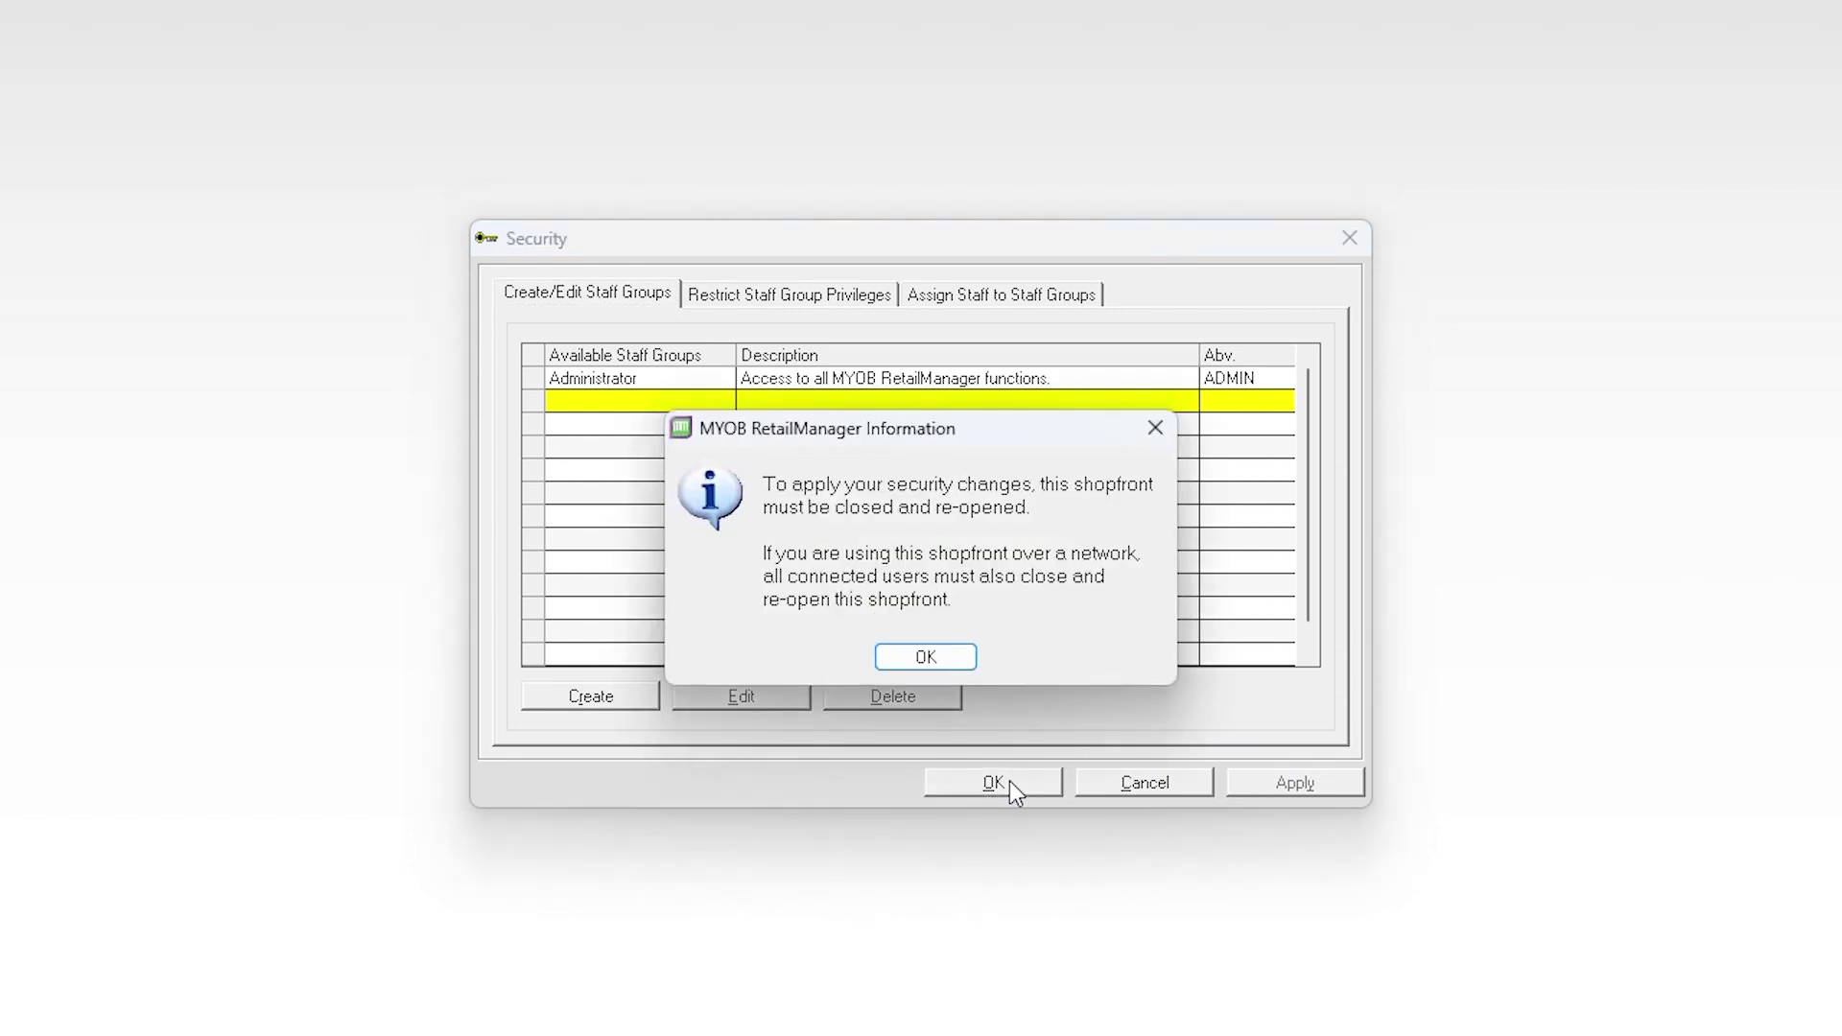